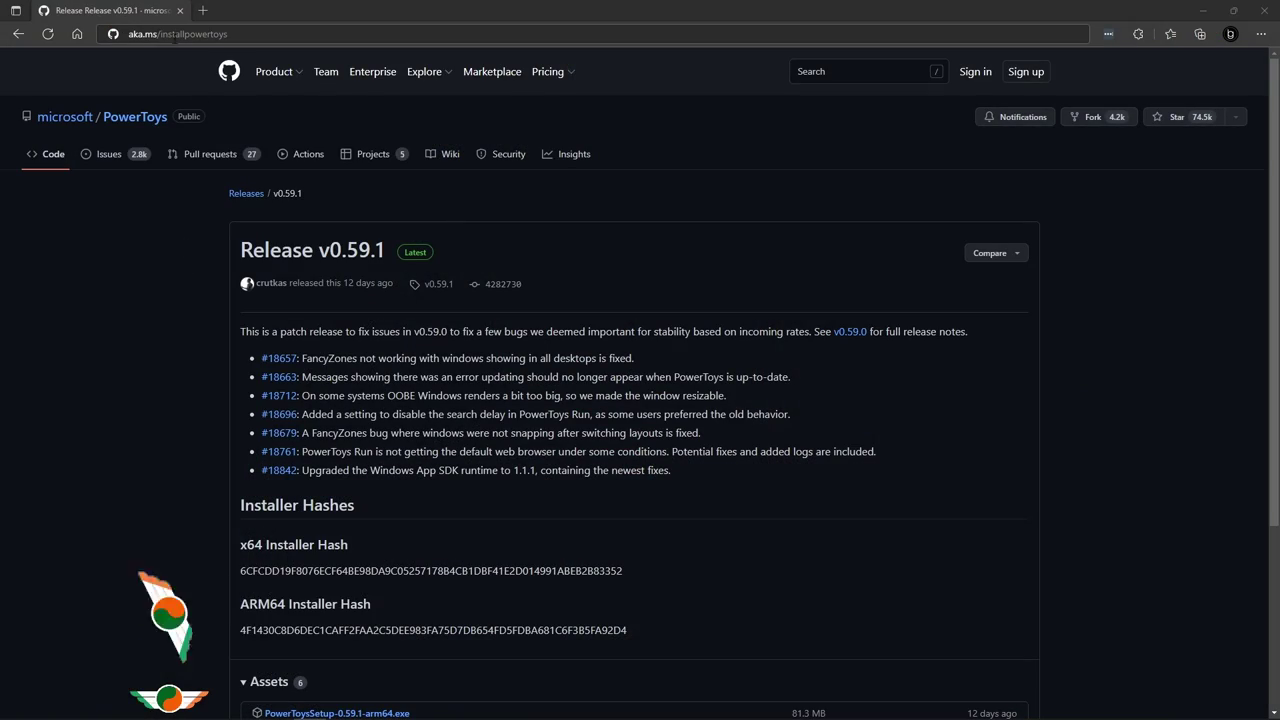
Step: Download the PowerToysSetup-0.59.1-x64.exe installer from the GitHub release Assets
left_click(253, 35)
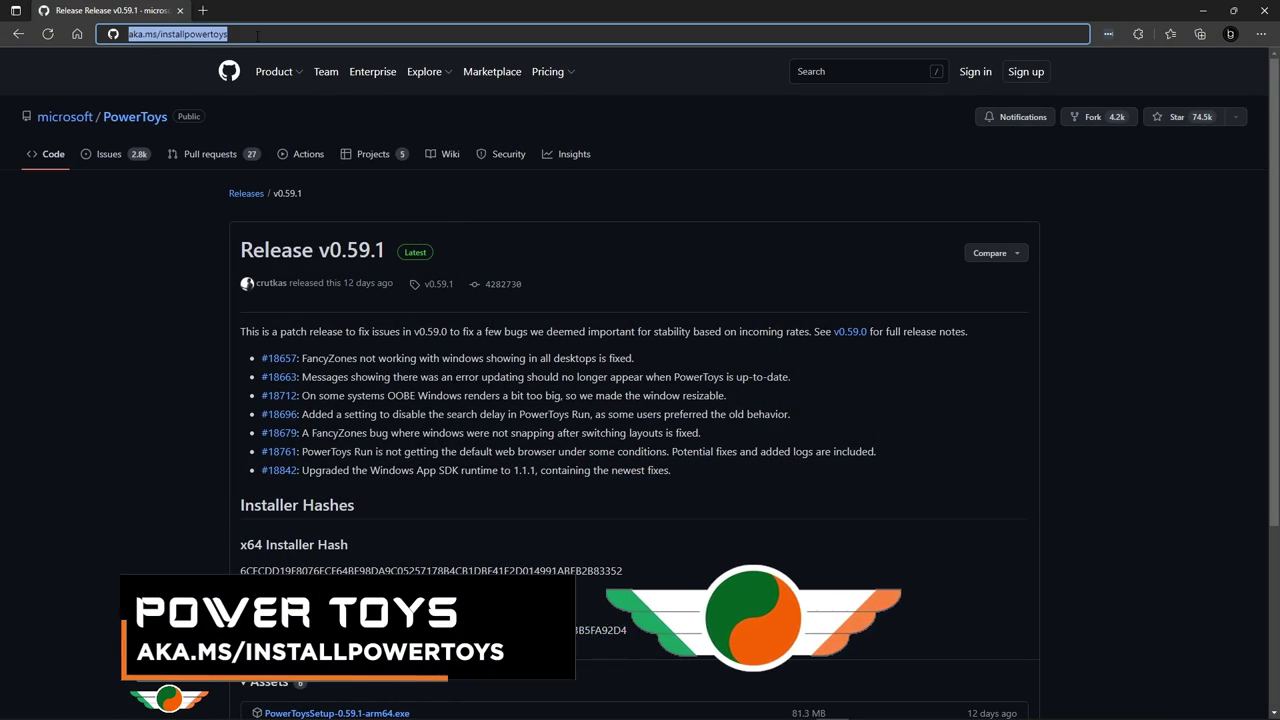
left_click(206, 282)
scroll(202, 305, "down", 3)
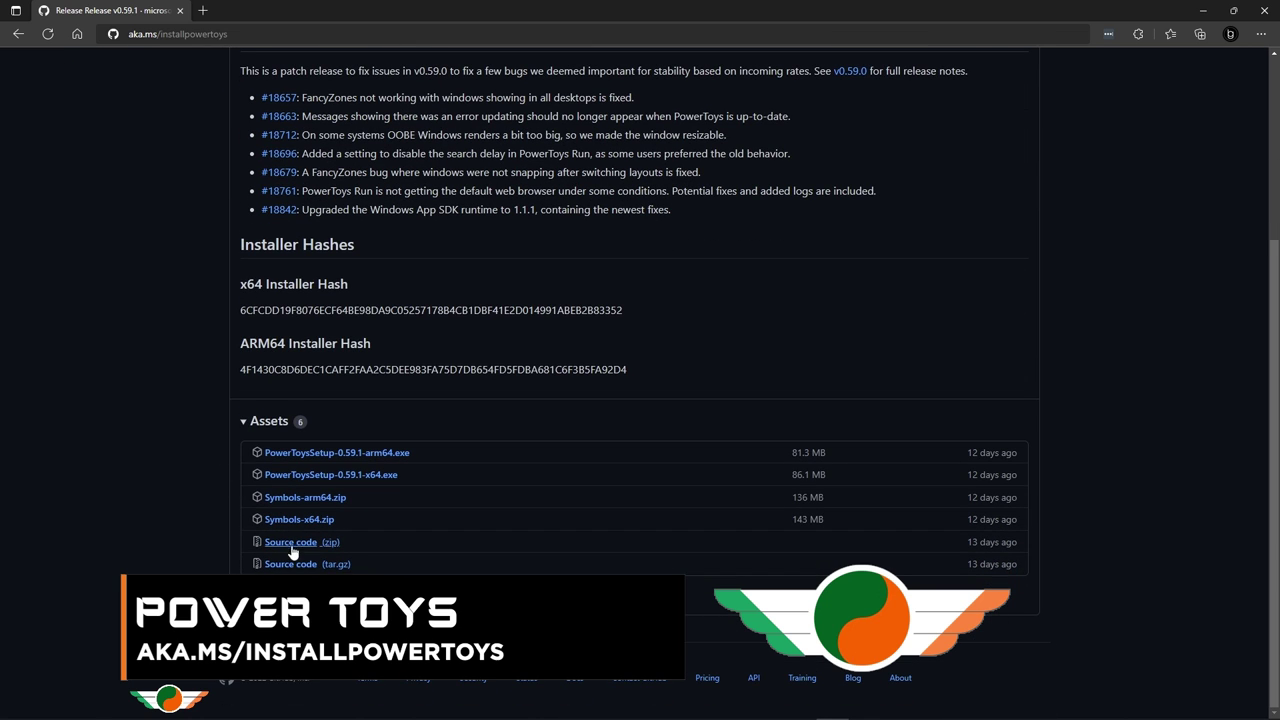
left_click(363, 476)
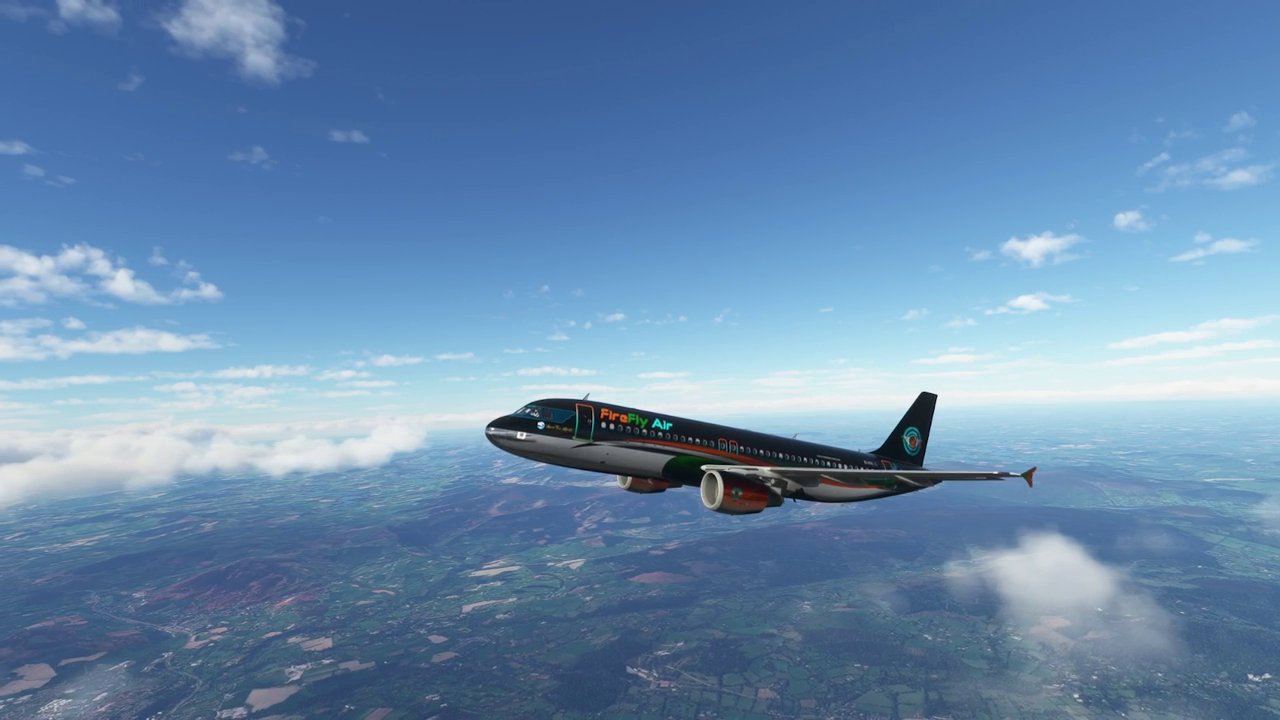
Step: Launch Landing Rate Monitor from PowerToys Run by searching 'landing'
key("alt+space")
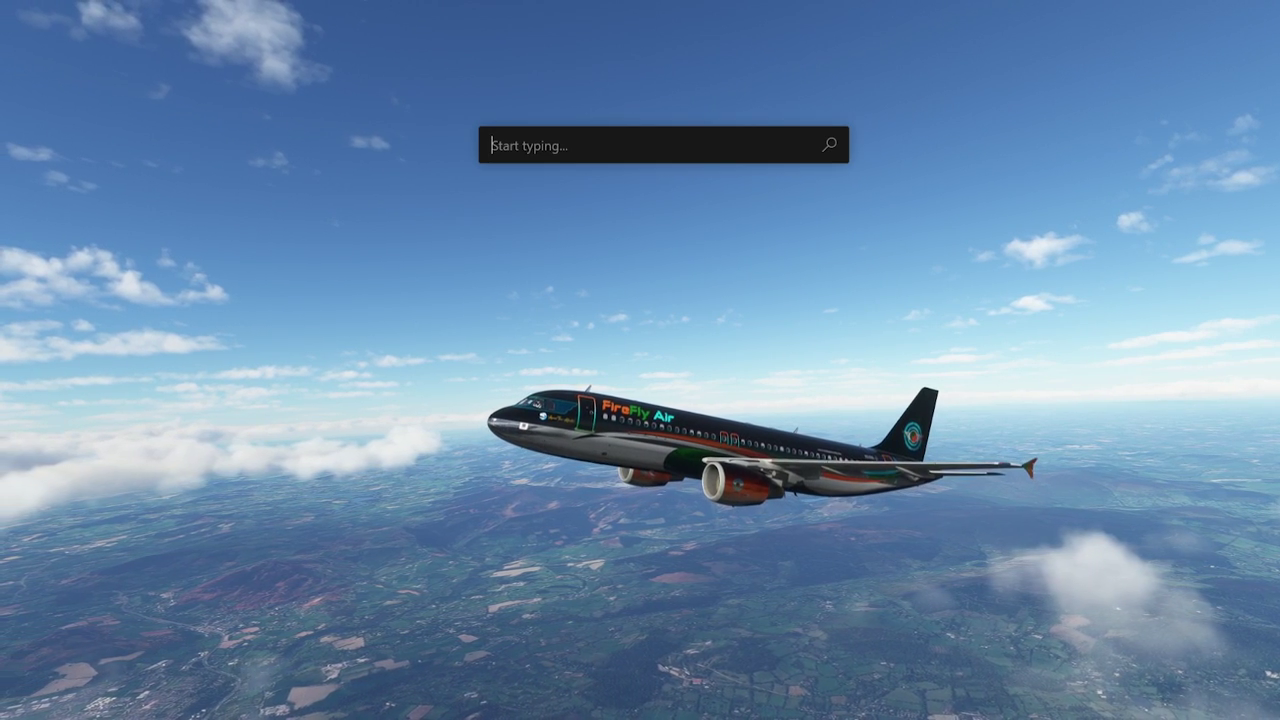
type("fs")
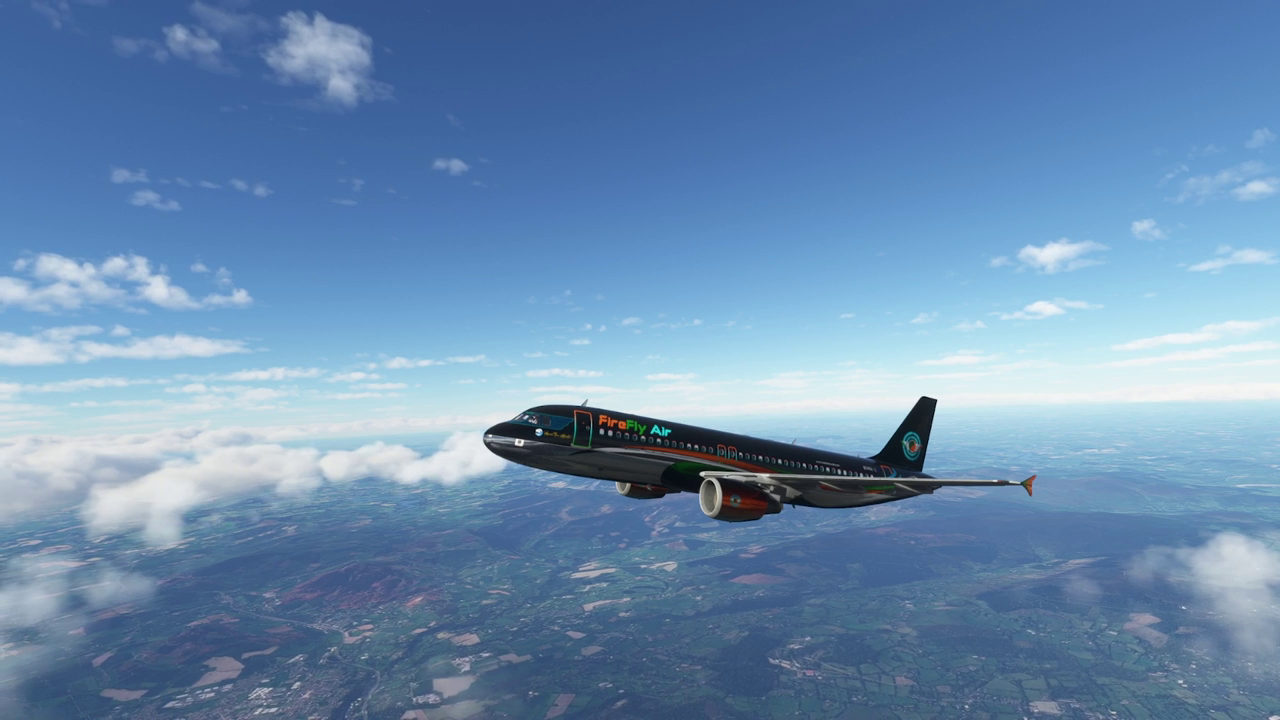
key("alt+space")
type("landin")
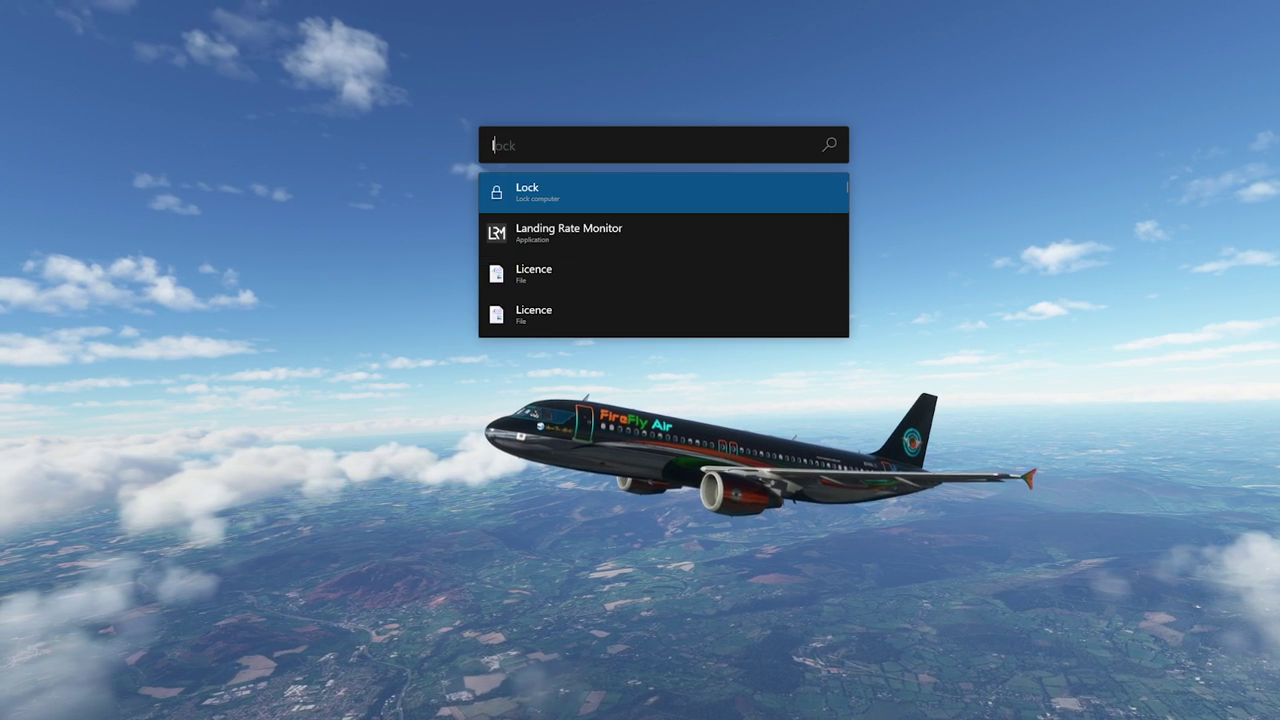
type("g")
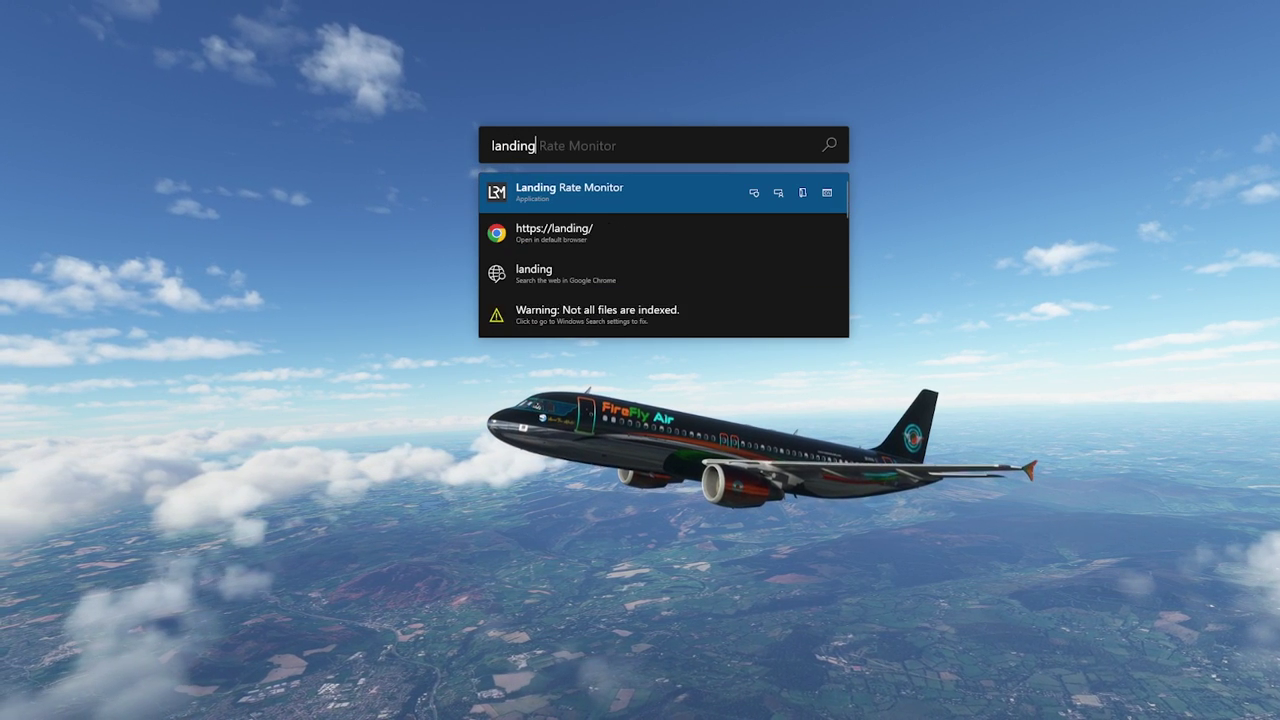
key("Return")
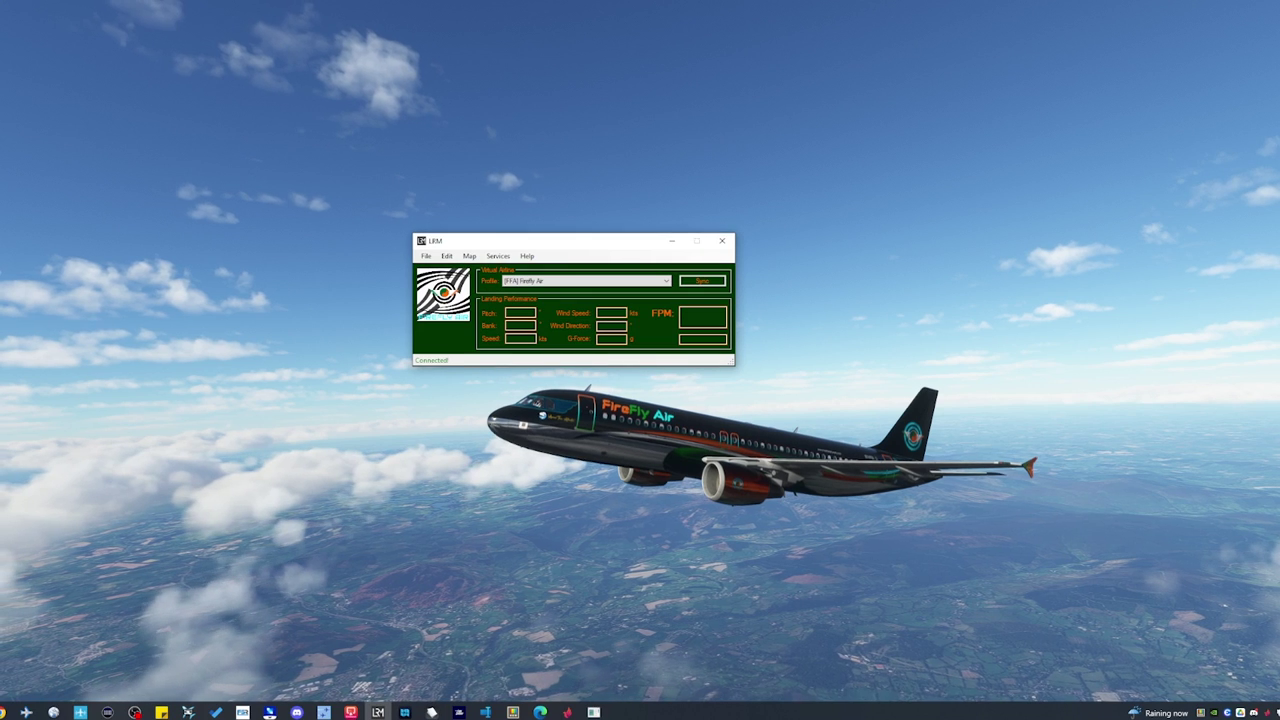
Step: Return to the flight sim and launch Volanta from PowerToys Run with 'volan'
left_click(1231, 130)
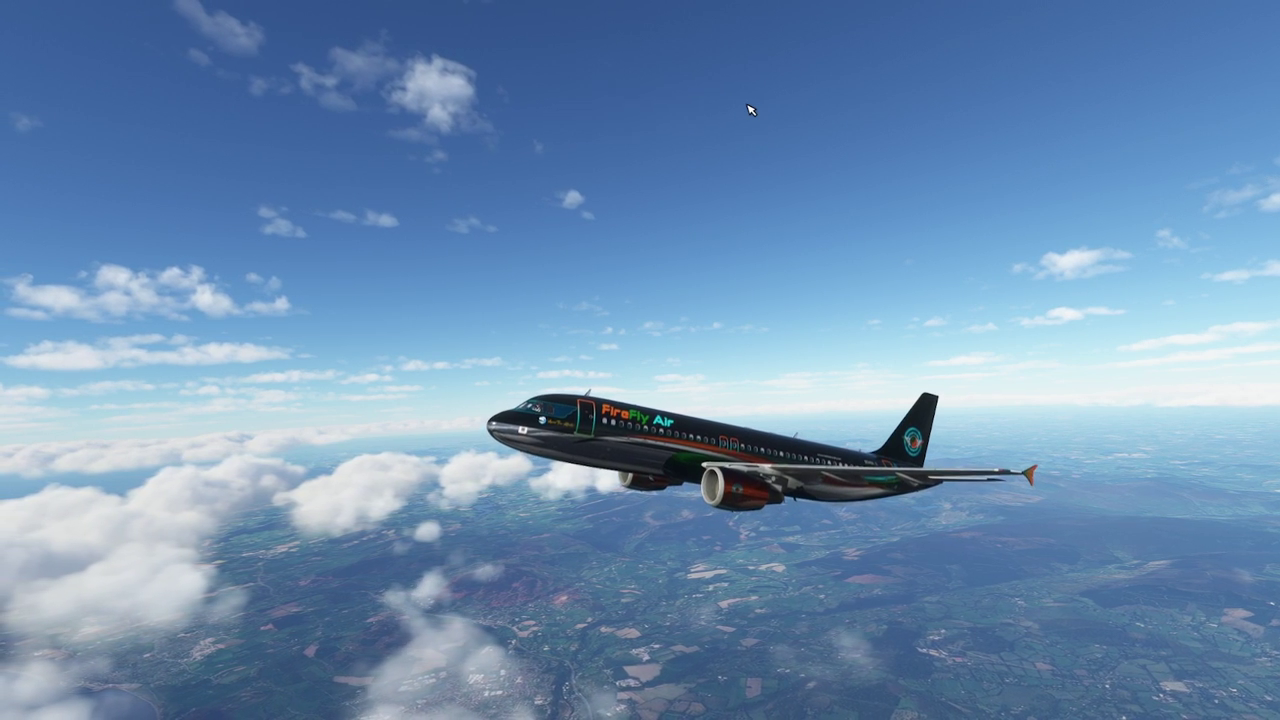
key("alt+space")
type("v")
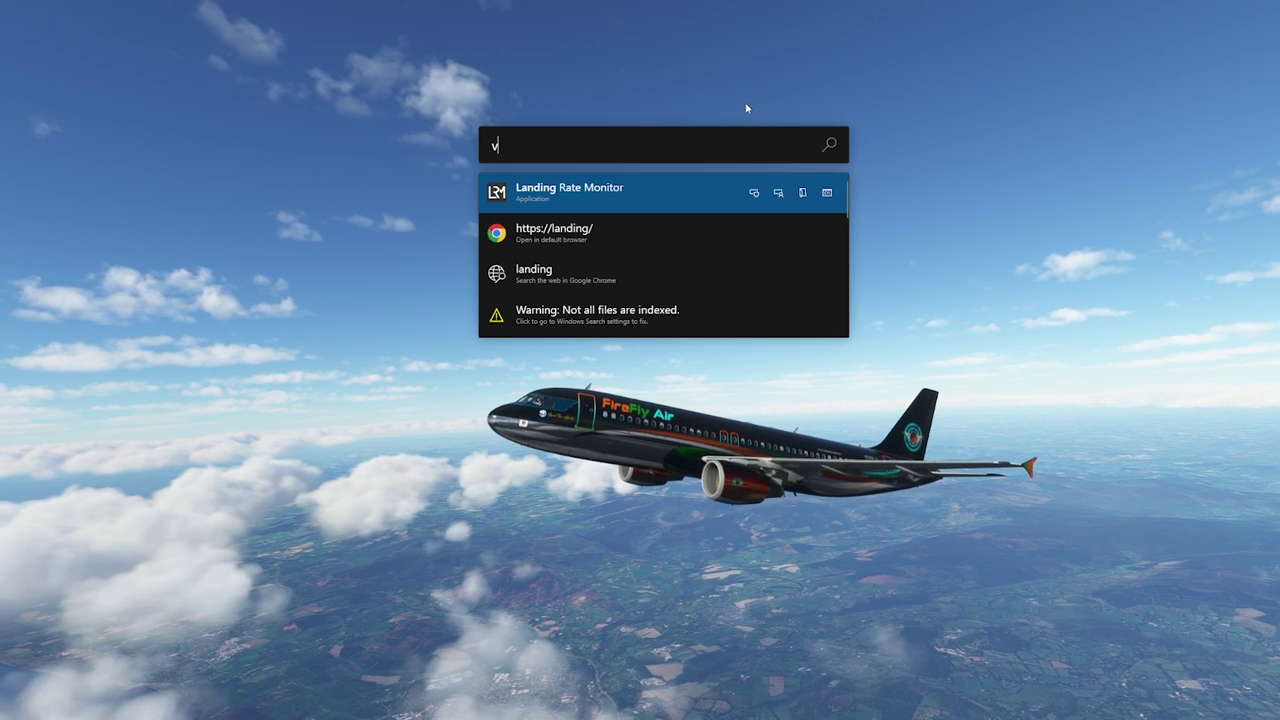
type("olan")
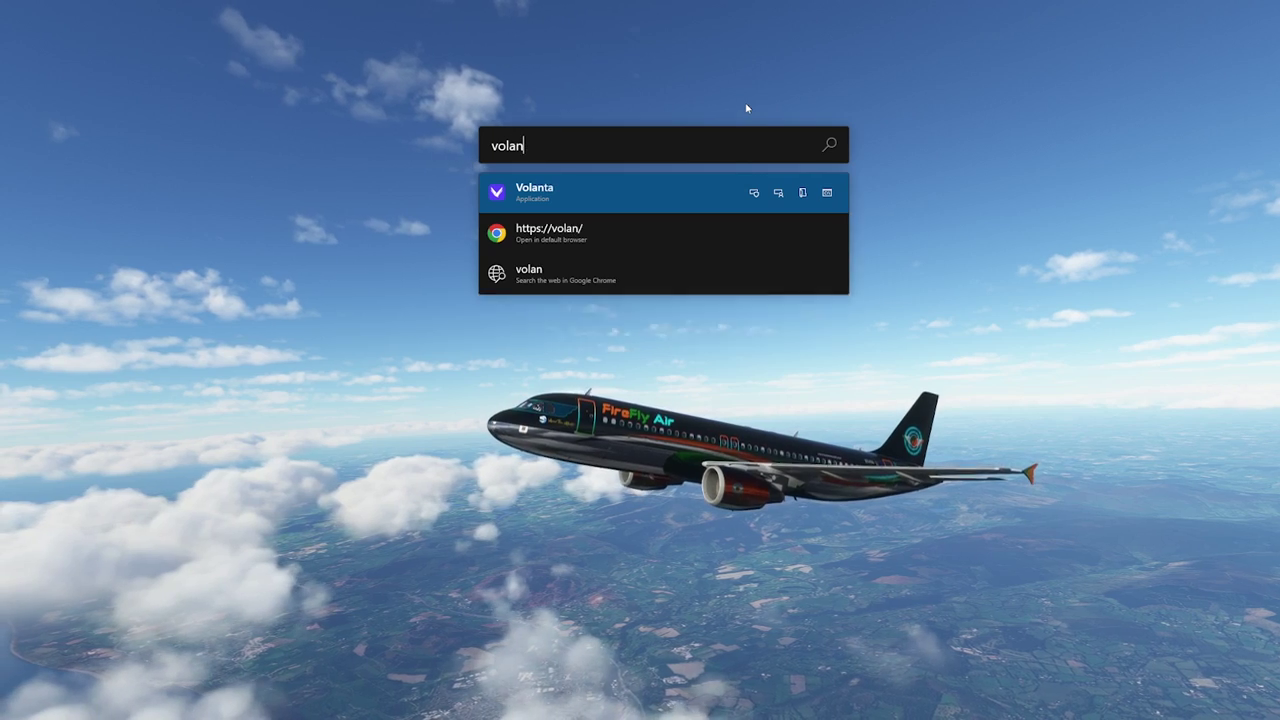
key("Return")
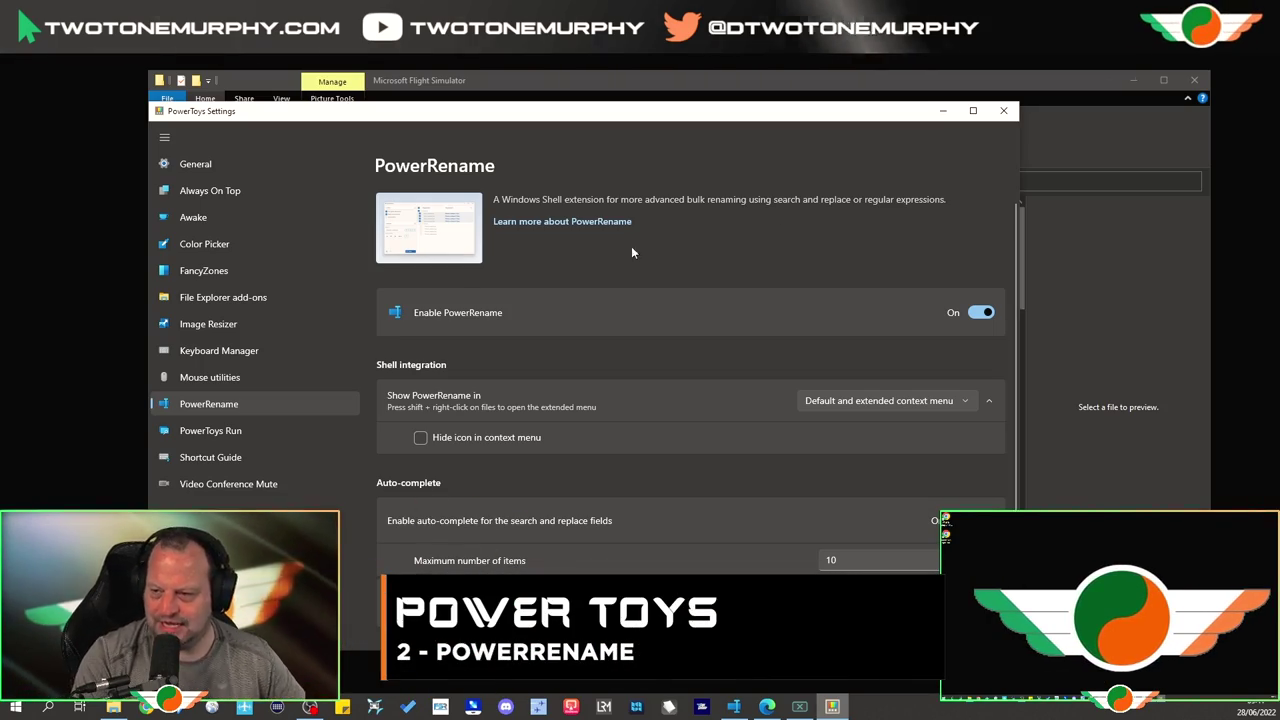
Step: Minimise PowerToys Settings and preview the 10,048 KB and 11,662 KB sim screenshots
left_click(943, 111)
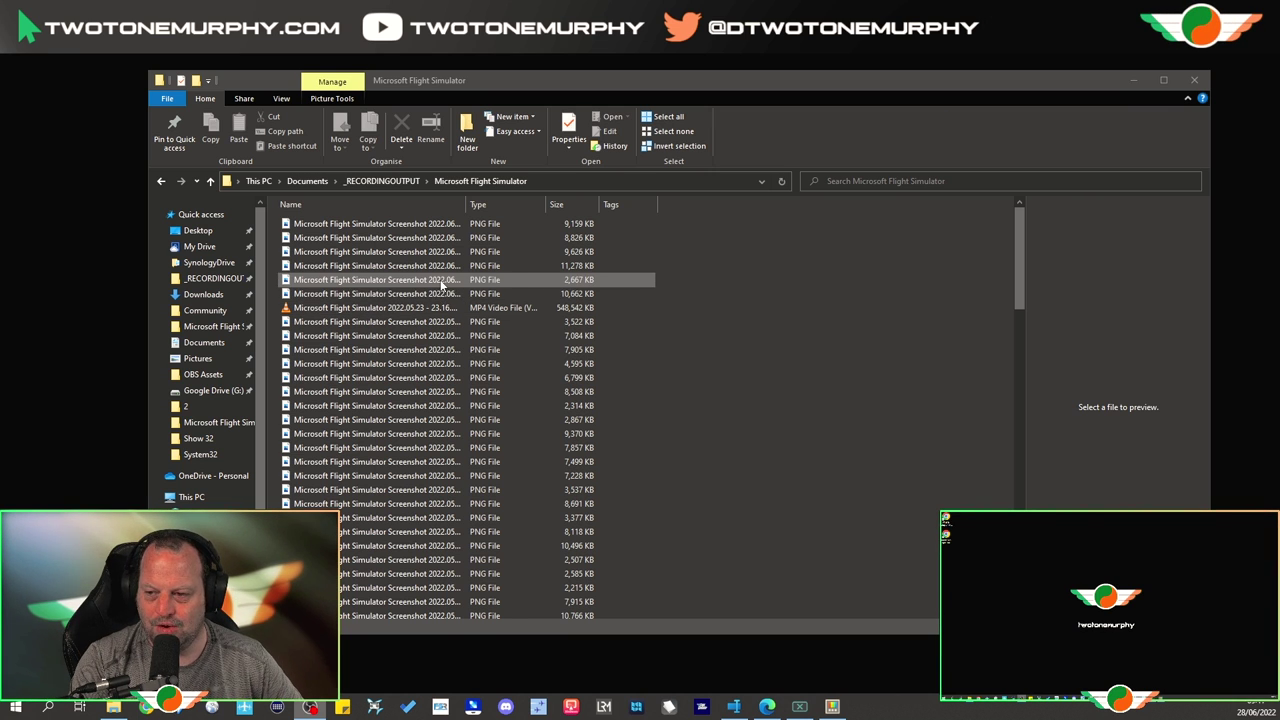
scroll(443, 298, "down", 5)
scroll(443, 288, "down", 4)
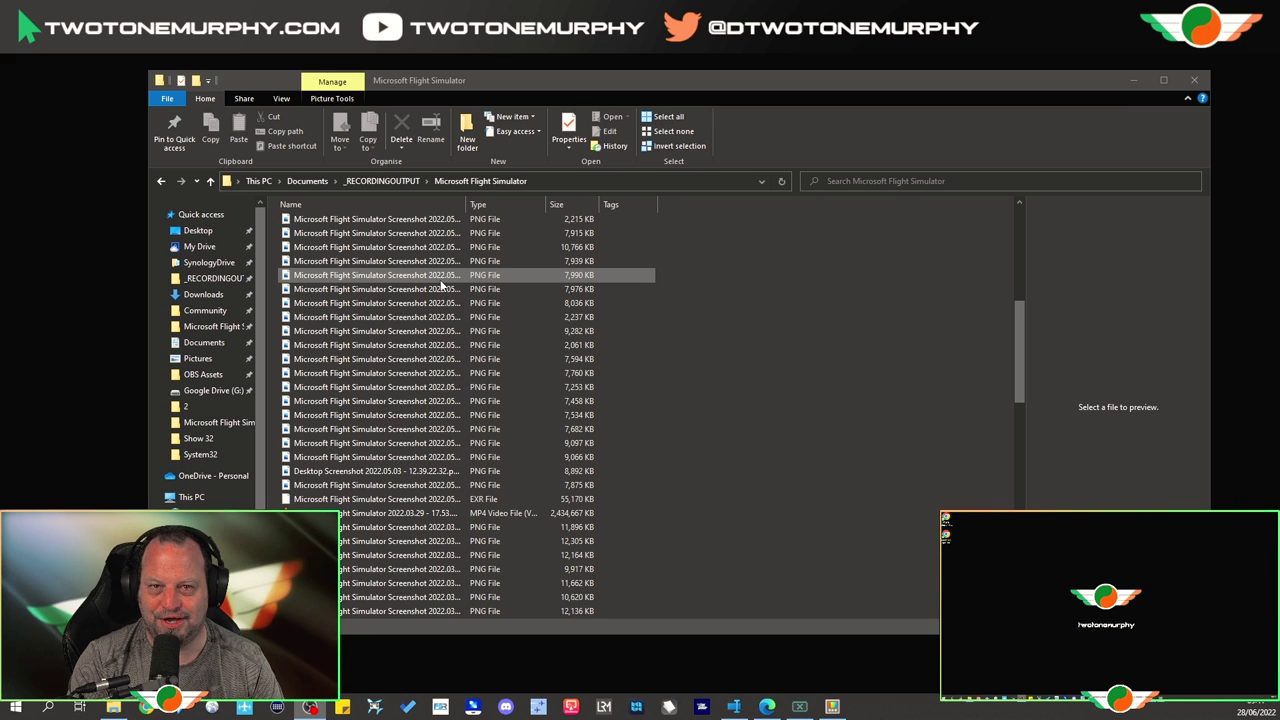
scroll(443, 288, "down", 5)
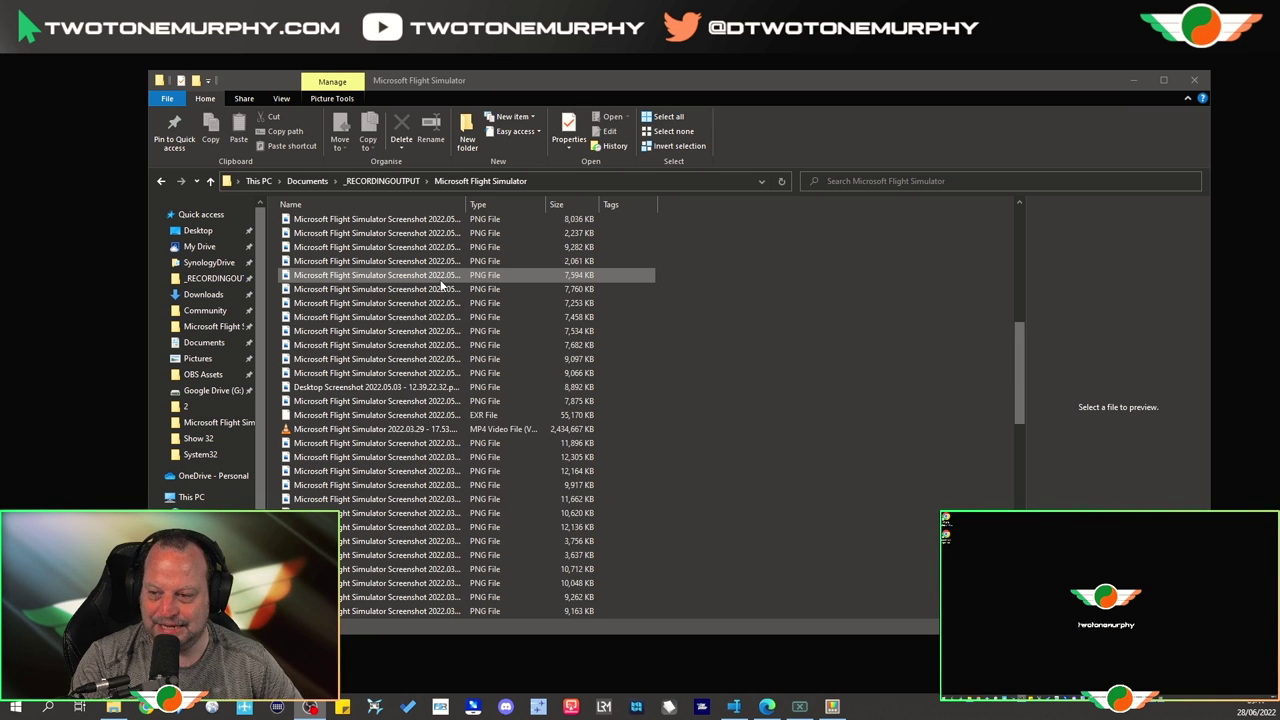
scroll(440, 287, "down", 2)
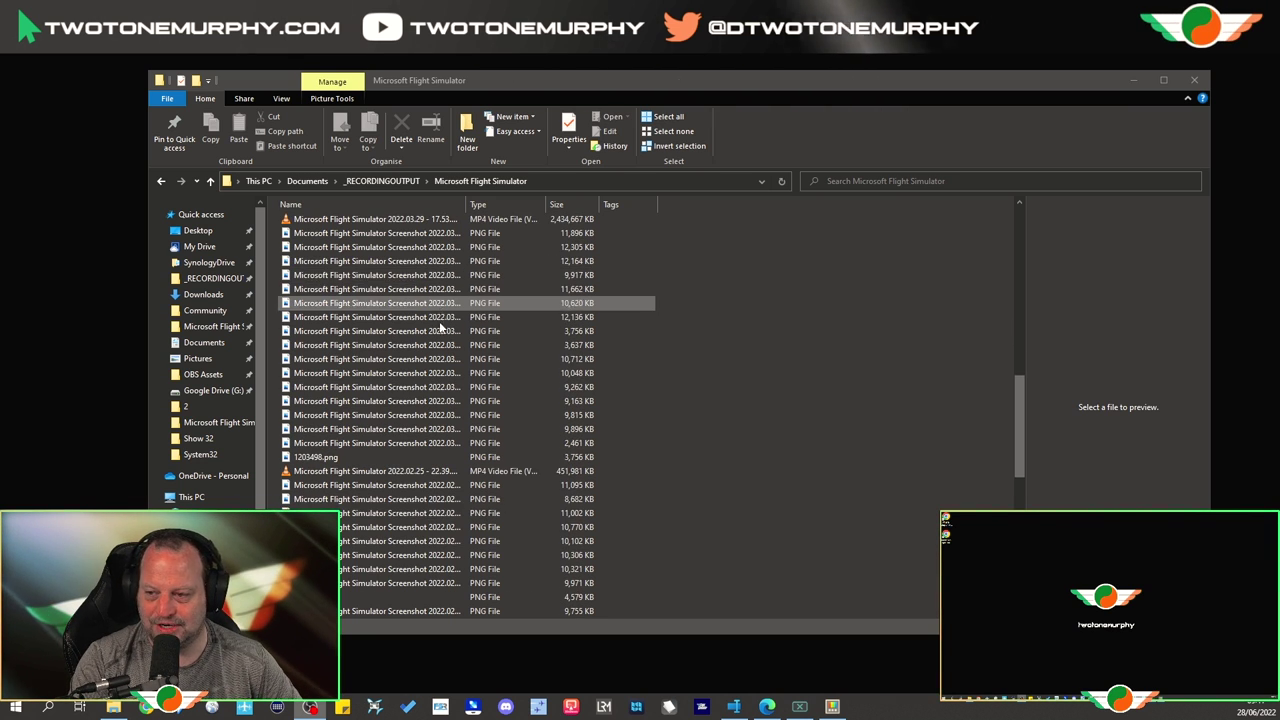
left_click(430, 373)
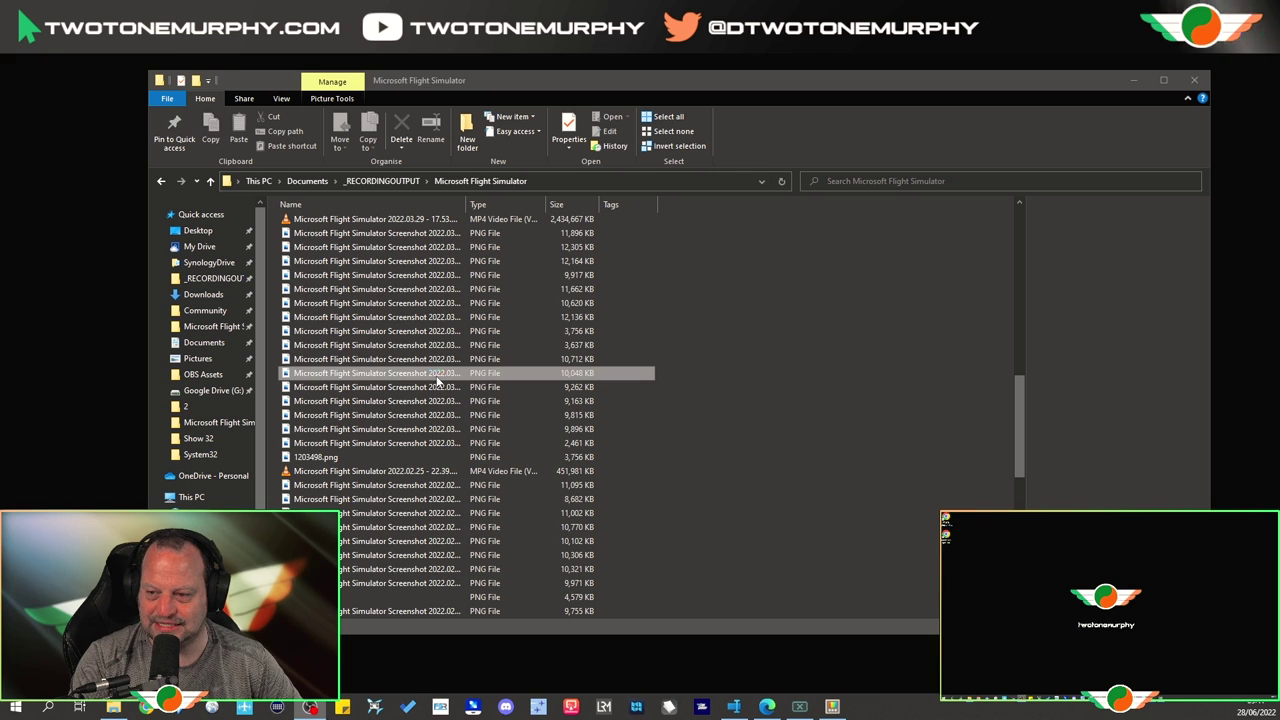
left_click(430, 290)
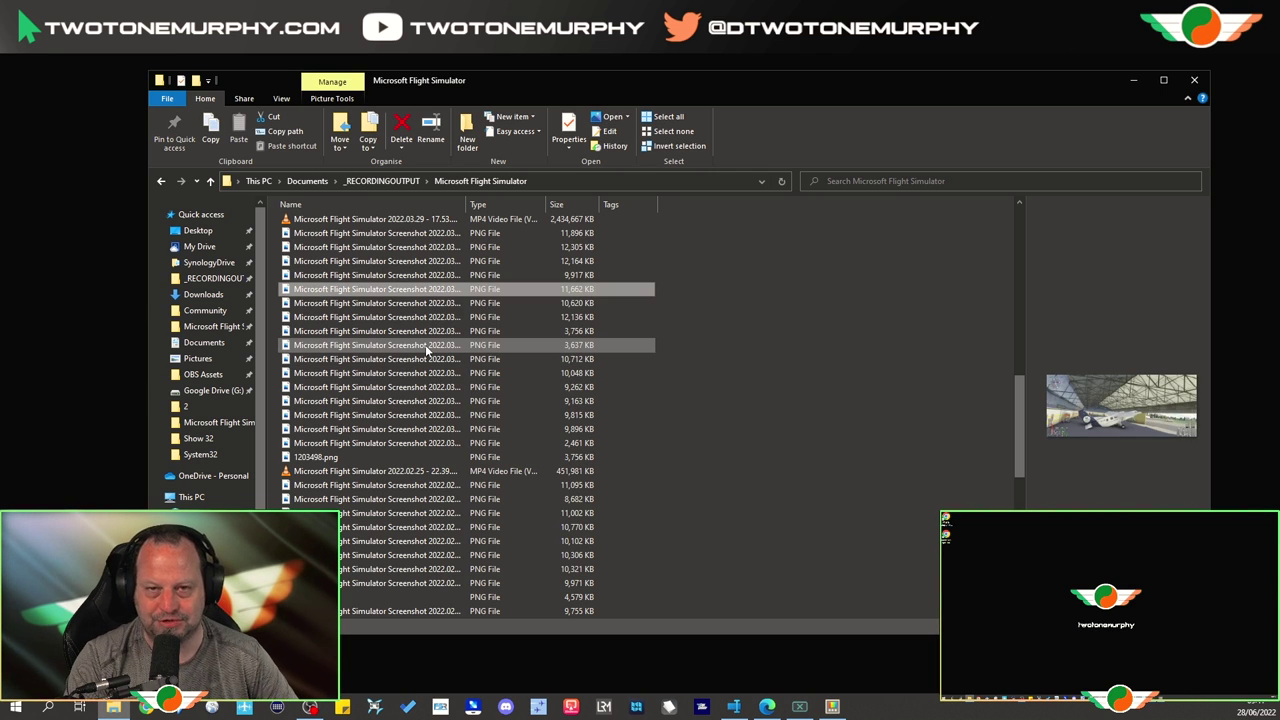
scroll(427, 350, "up", 5)
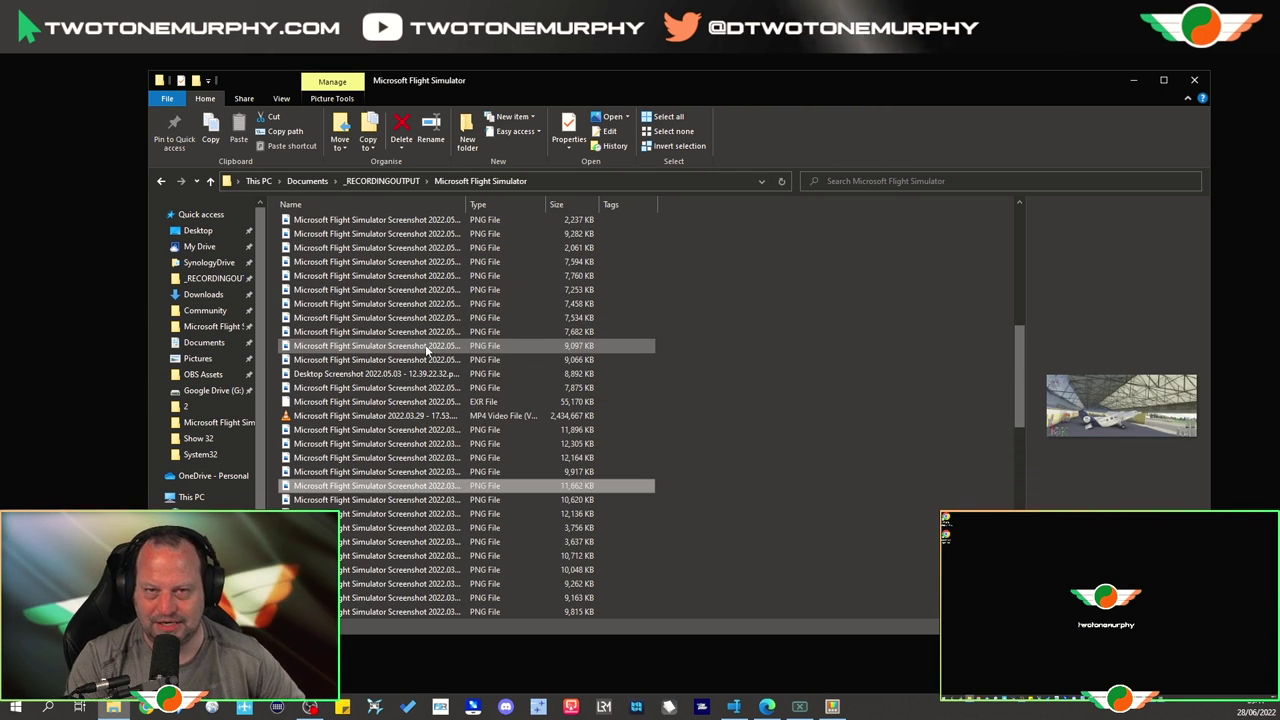
scroll(427, 350, "up", 5)
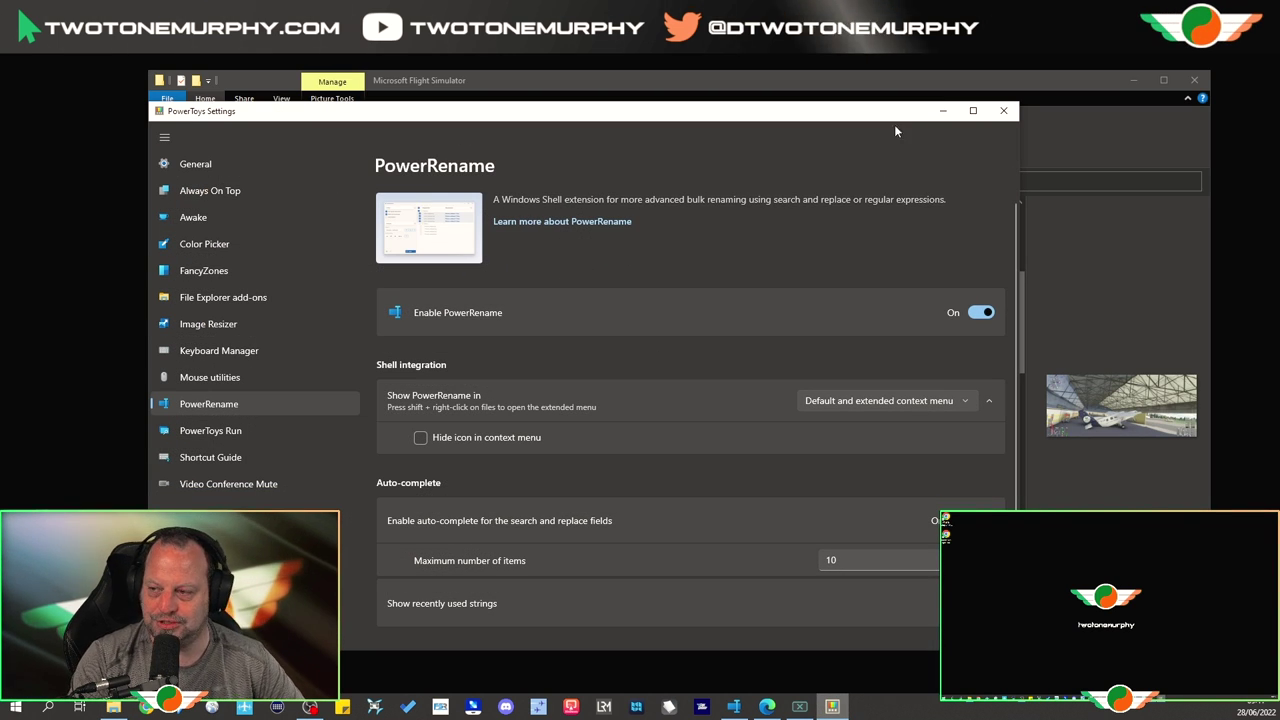
left_click(944, 112)
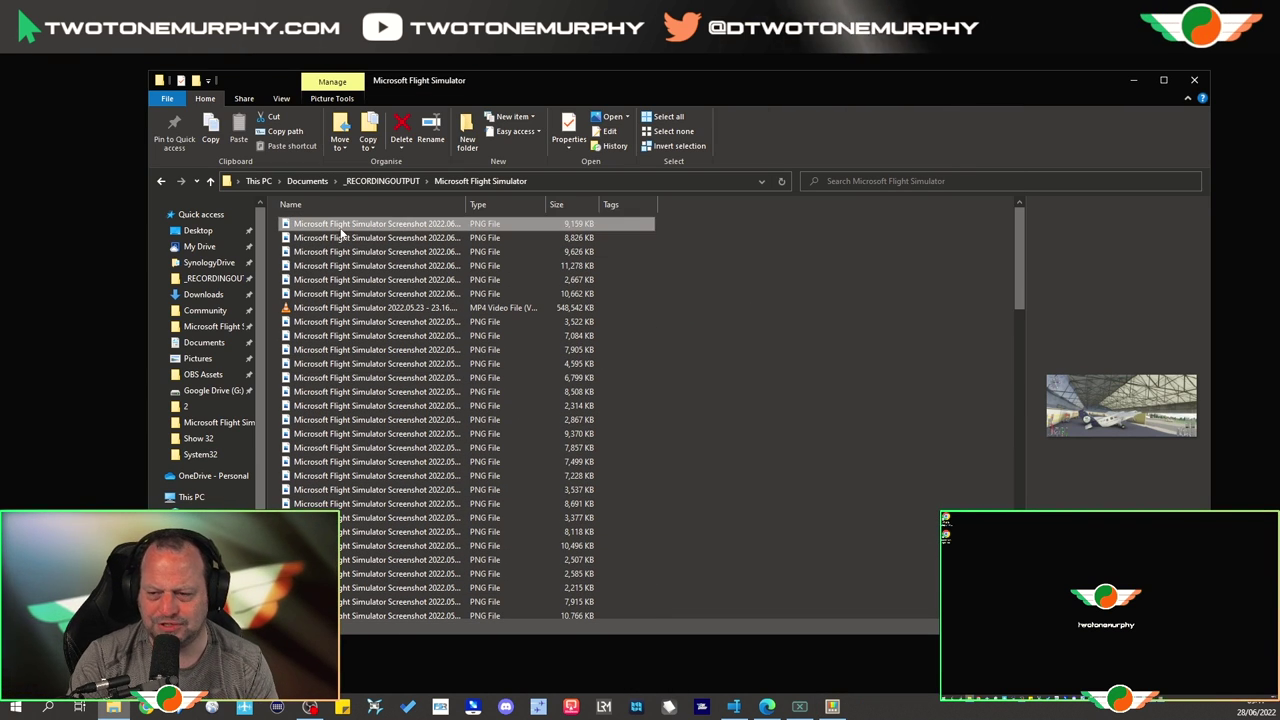
Step: Marquee-select all 13 screenshotvid PNGs and open them in PowerRename
left_click(340, 225)
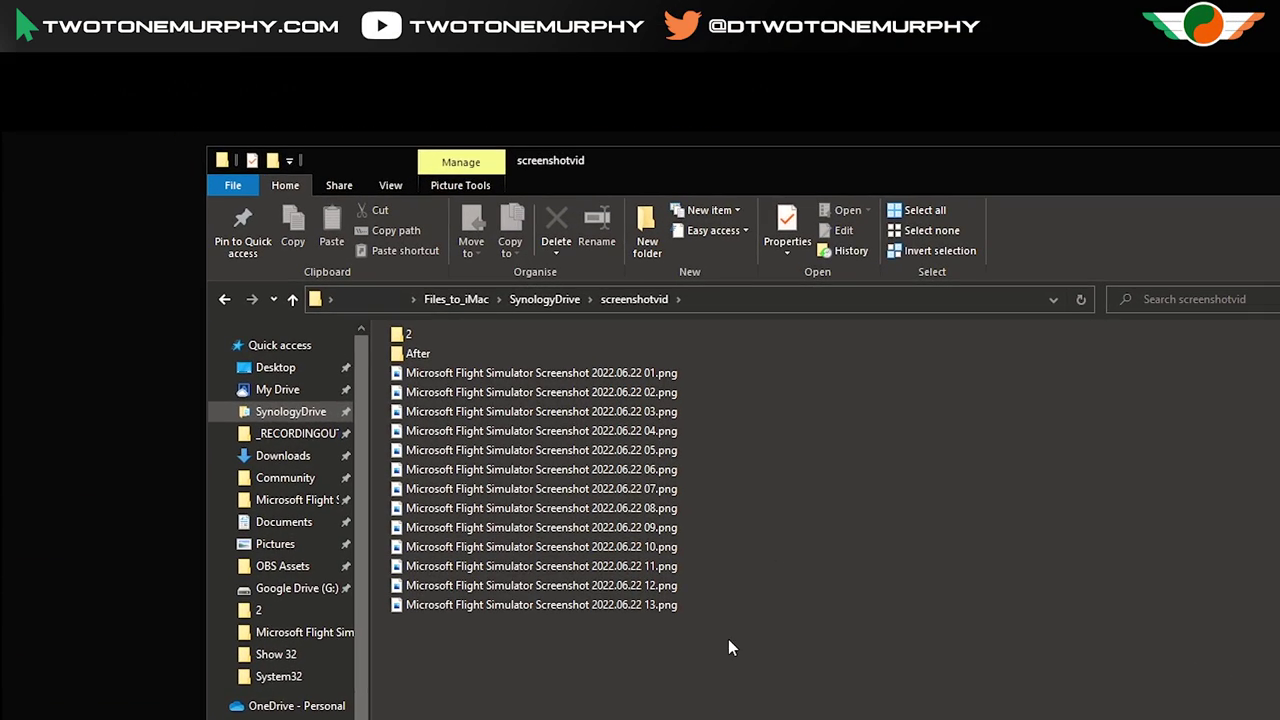
left_click(660, 451)
left_click(634, 528, "ctrl")
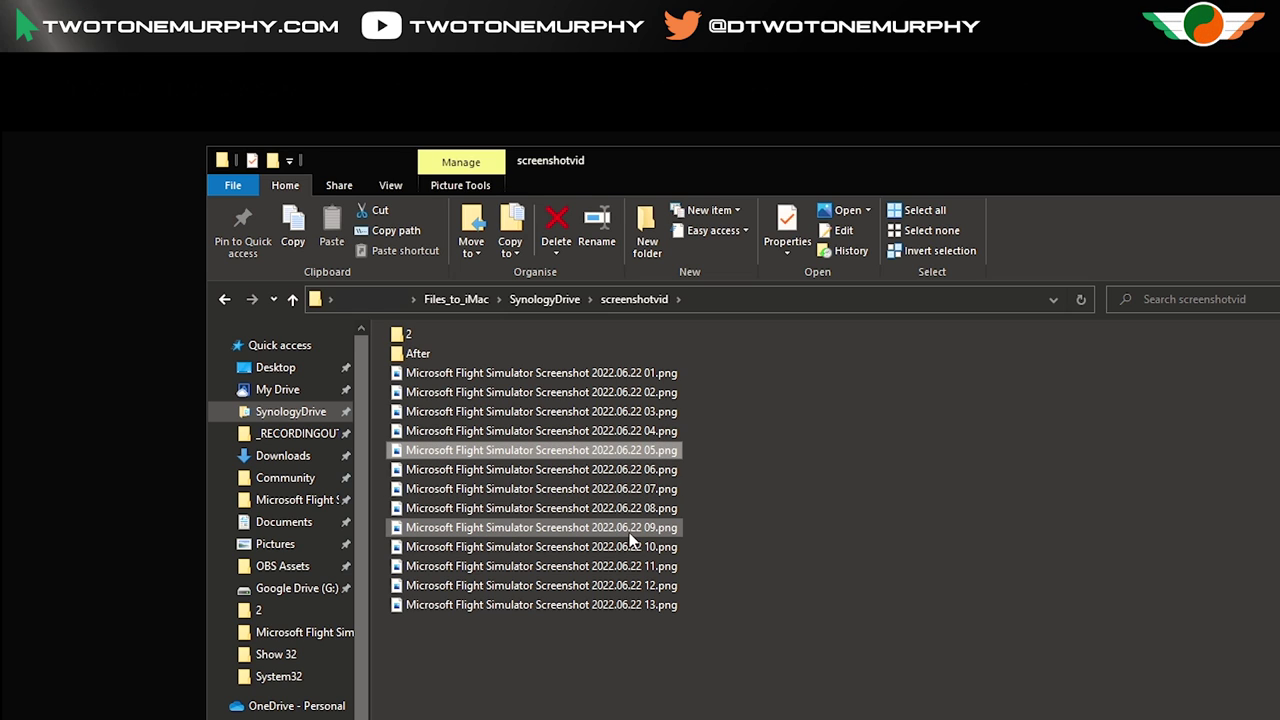
left_click(630, 546)
left_click(615, 584)
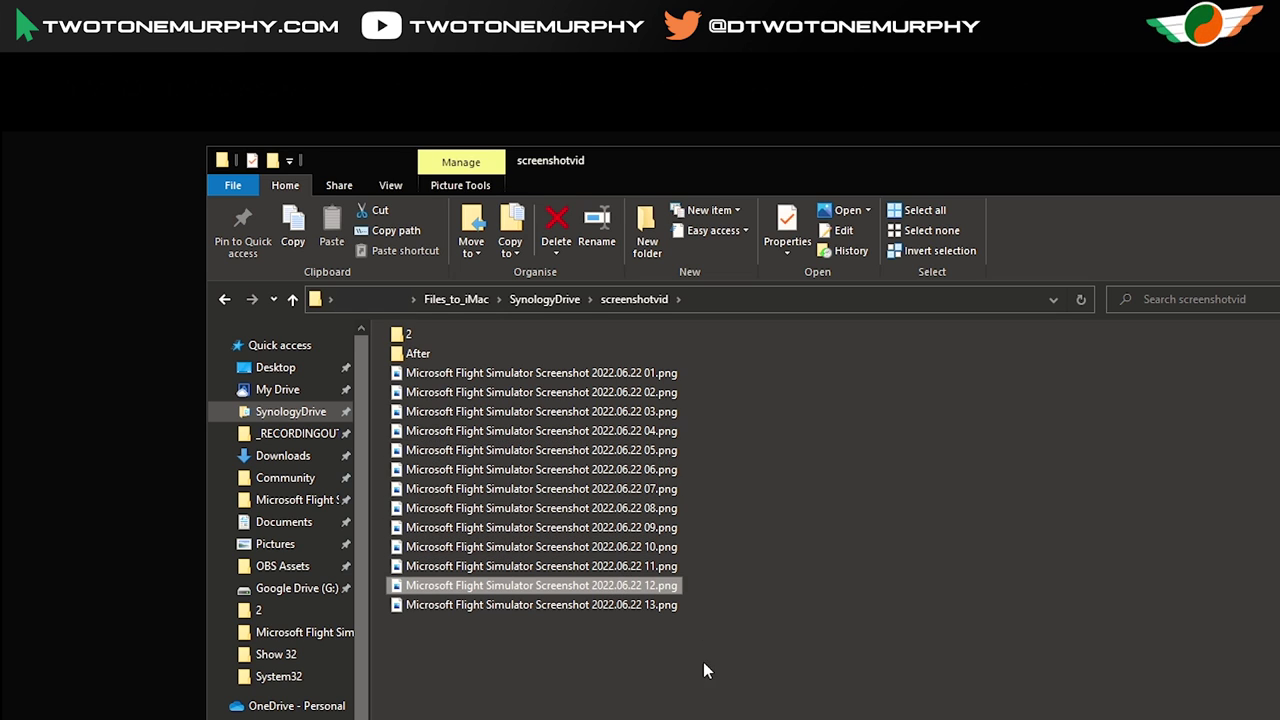
left_click(750, 672)
left_click_drag(790, 679, 538, 366)
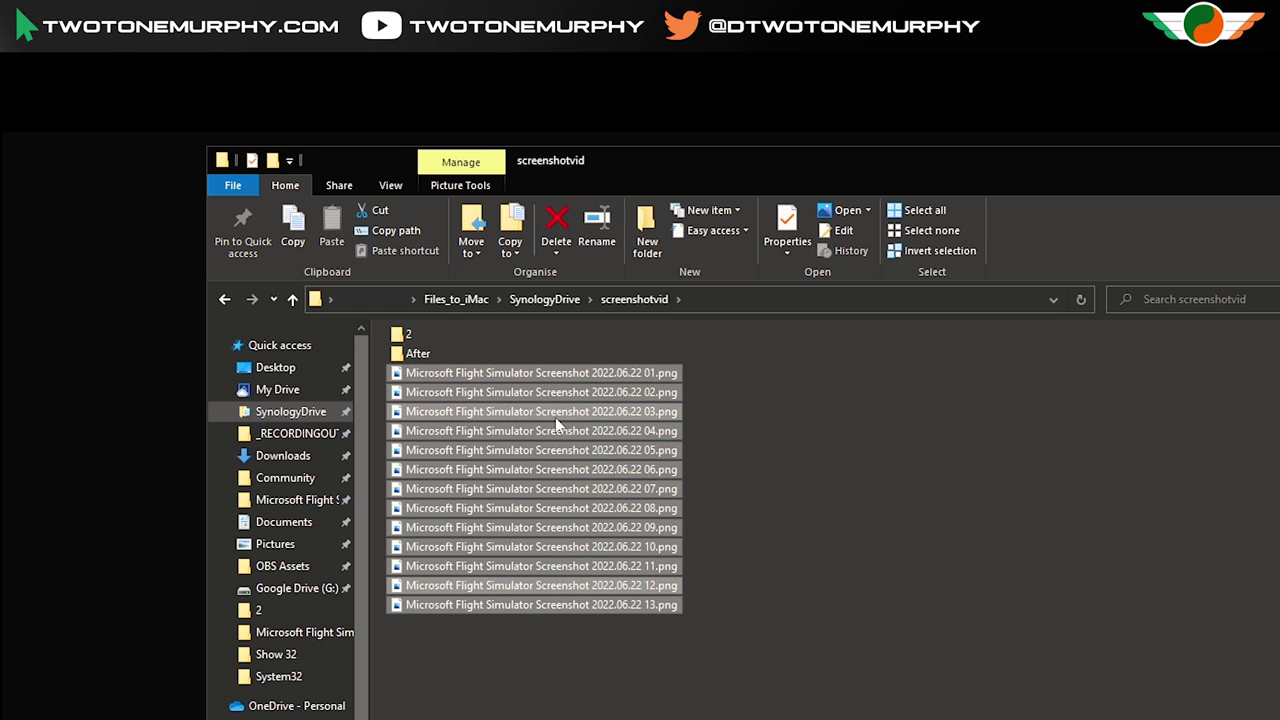
right_click(555, 417)
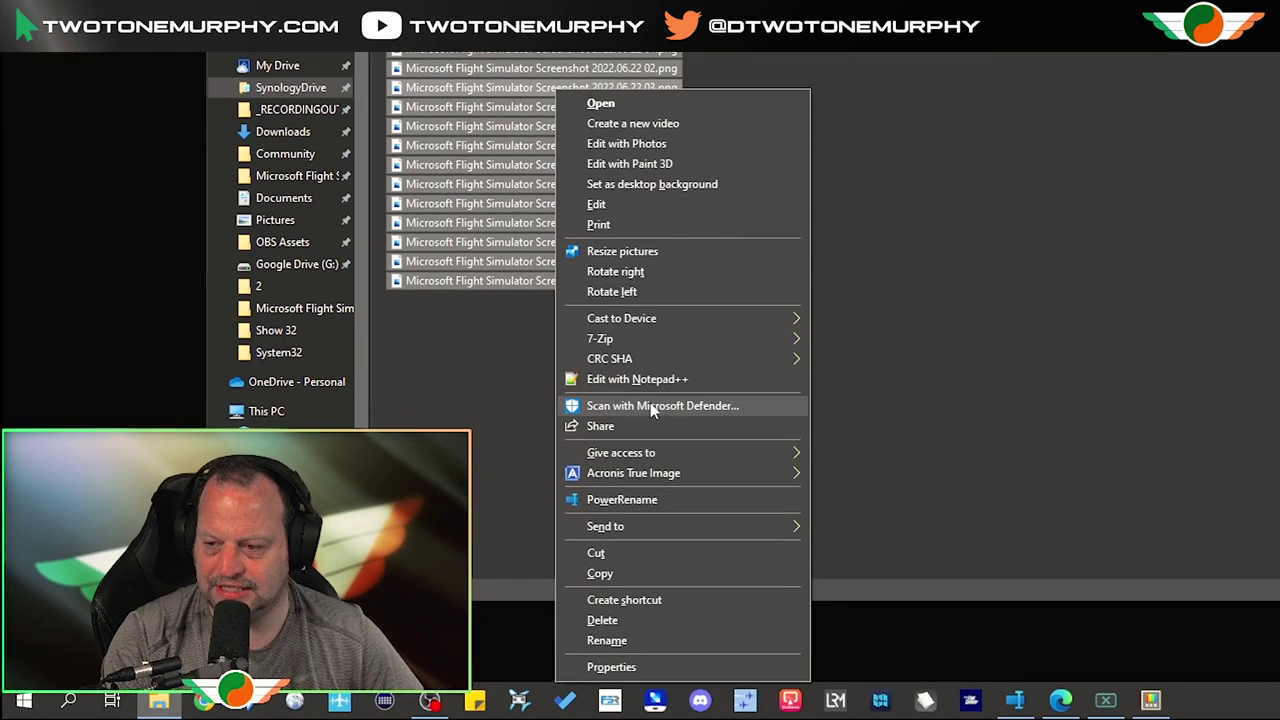
left_click(643, 505)
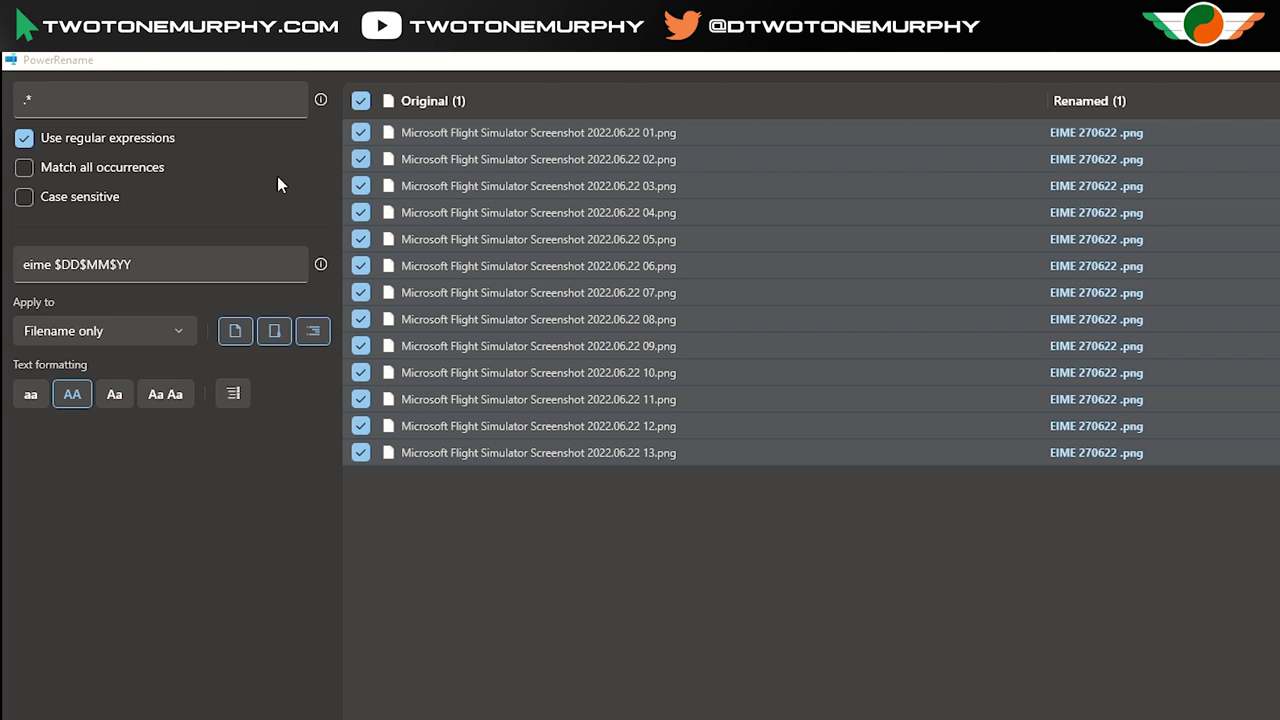
Step: Add '-eham' to the replacement text and check the date/time placeholder help
left_click(48, 265)
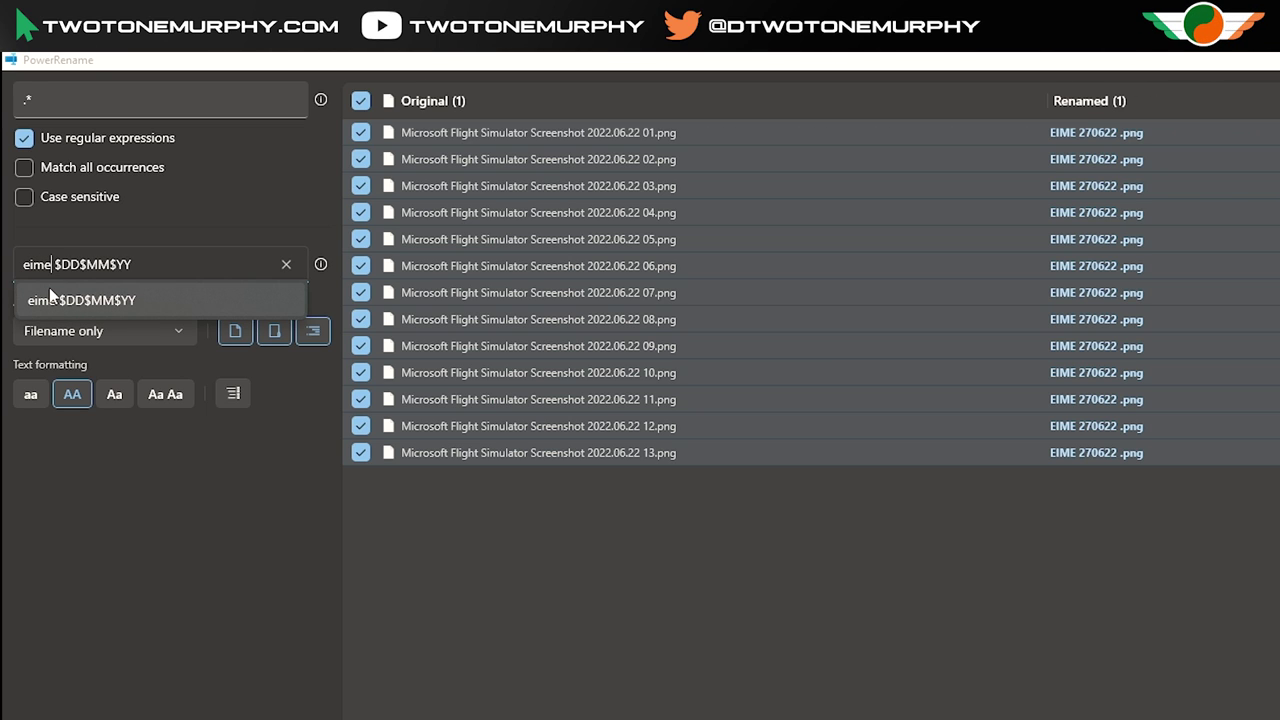
type("`-e")
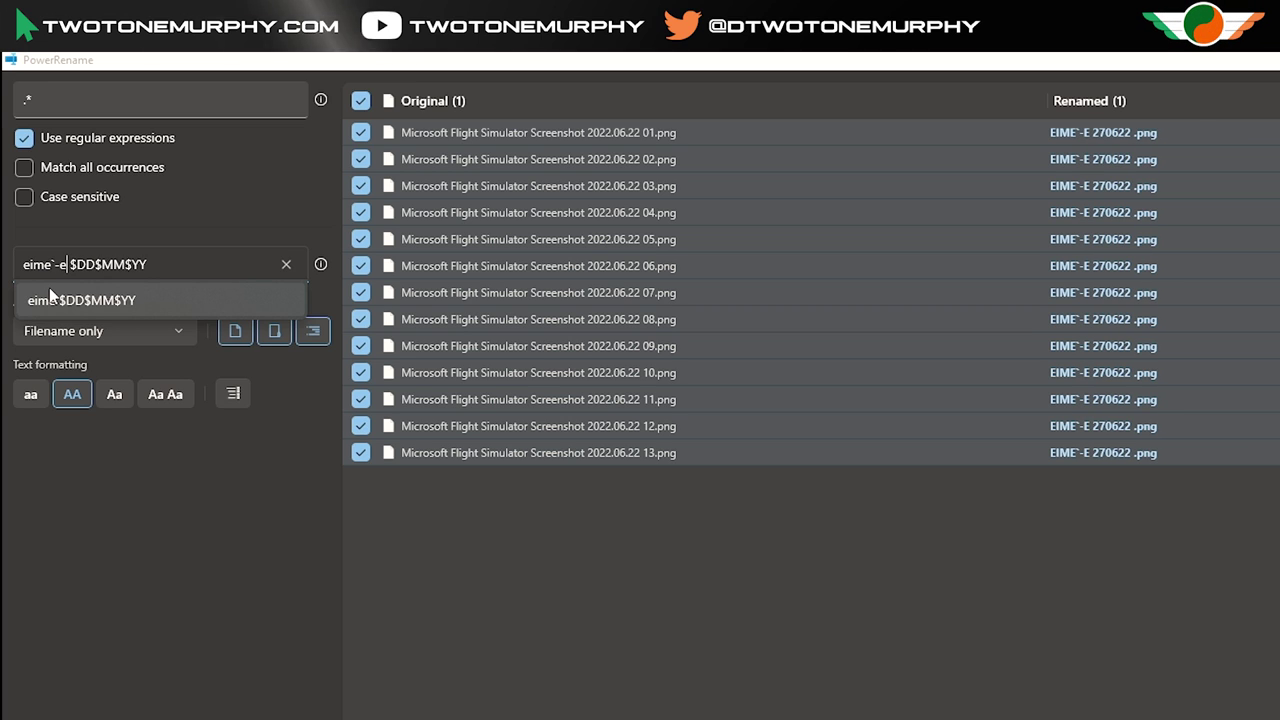
type("ham")
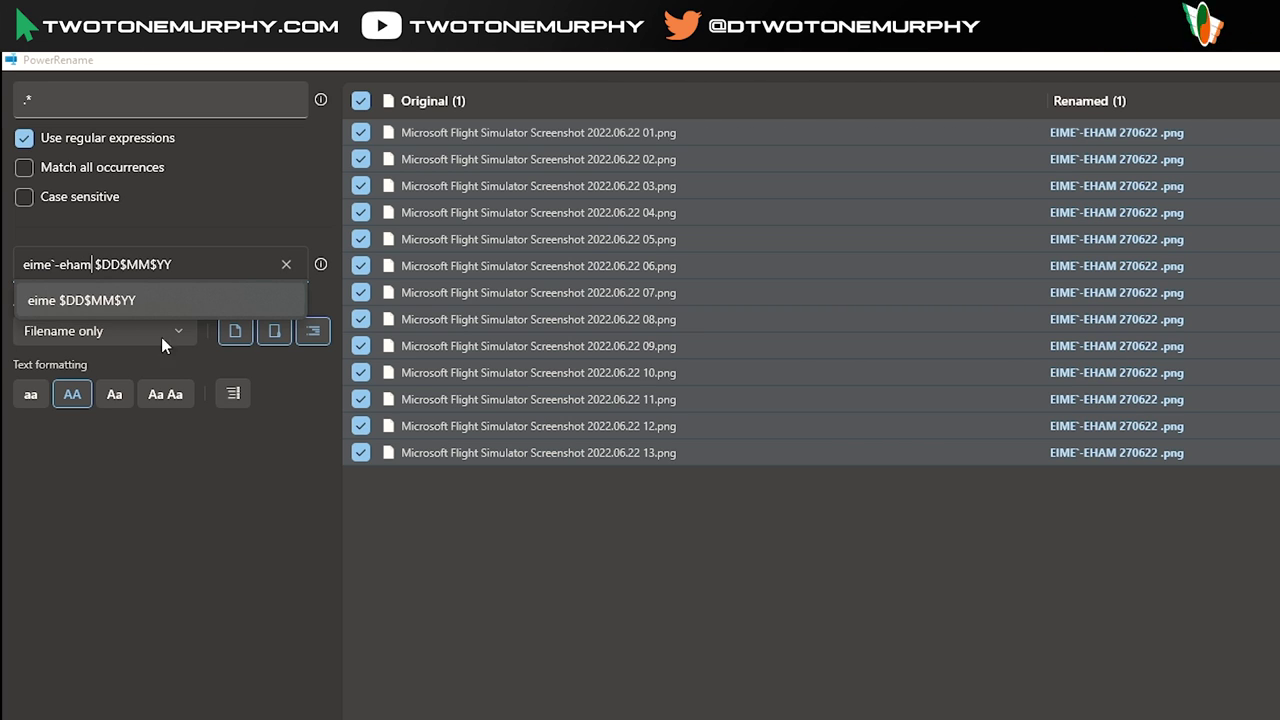
left_click(65, 213)
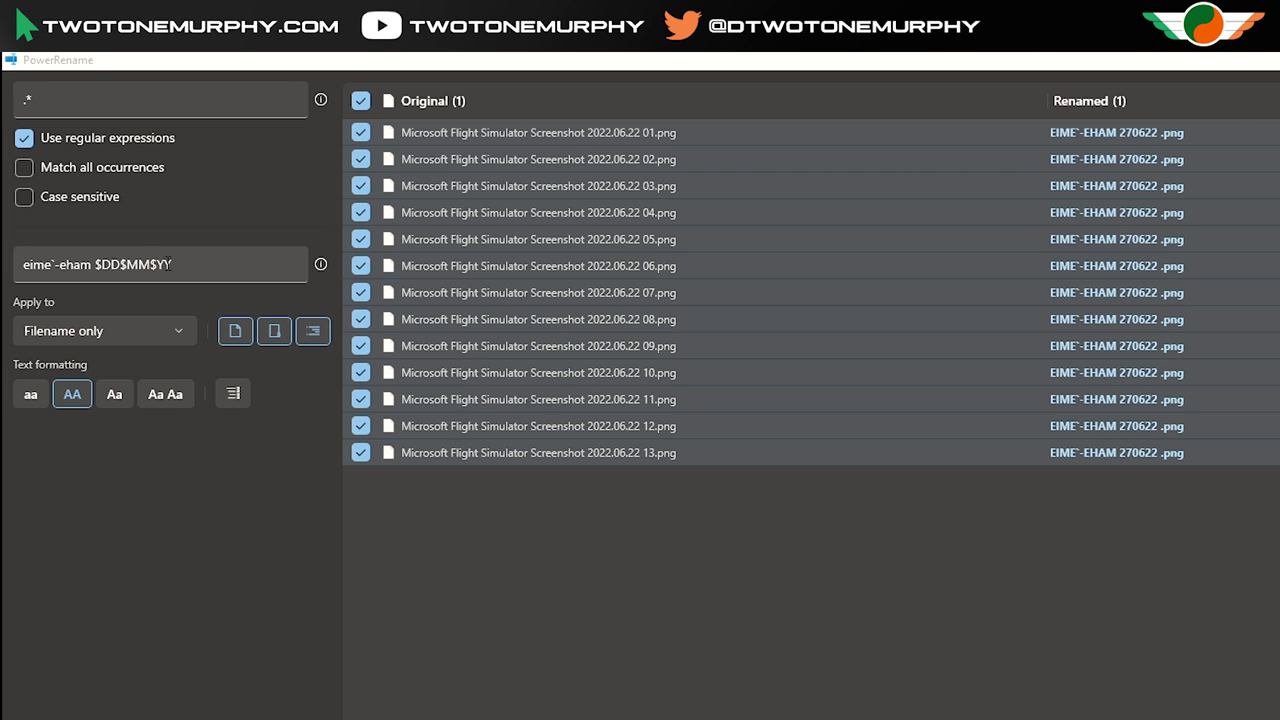
left_click(320, 266)
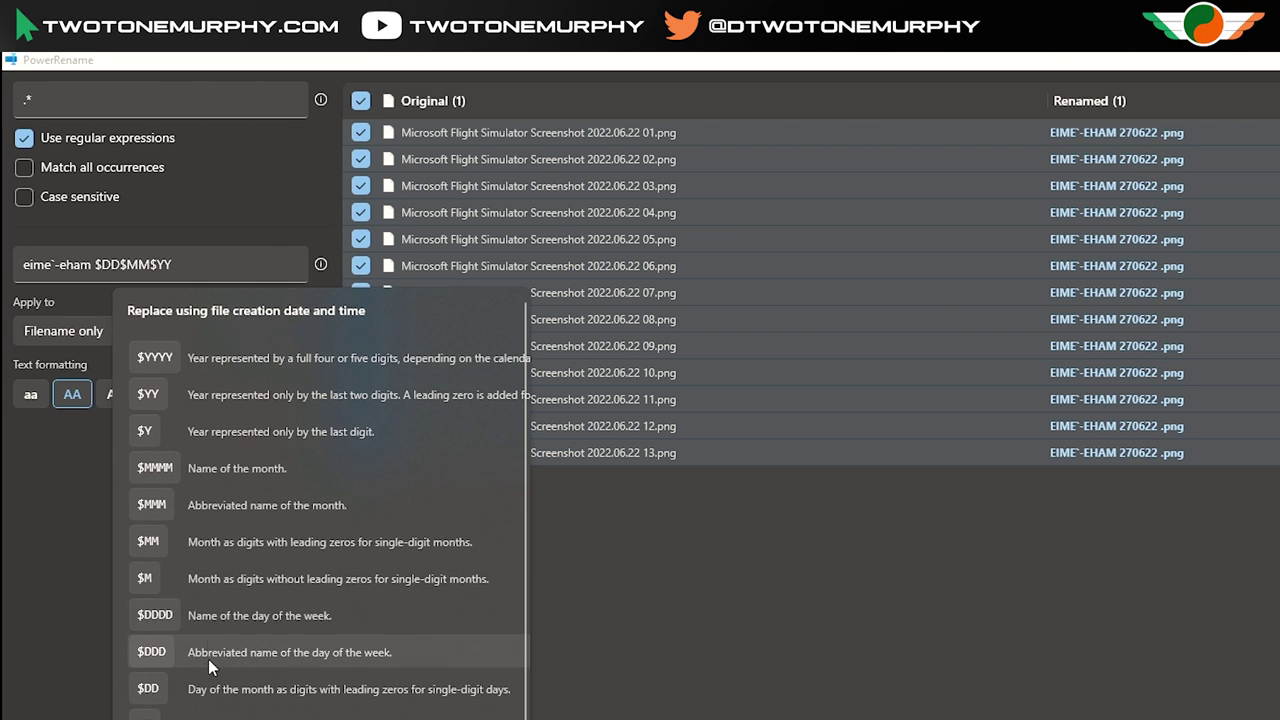
left_click(42, 672)
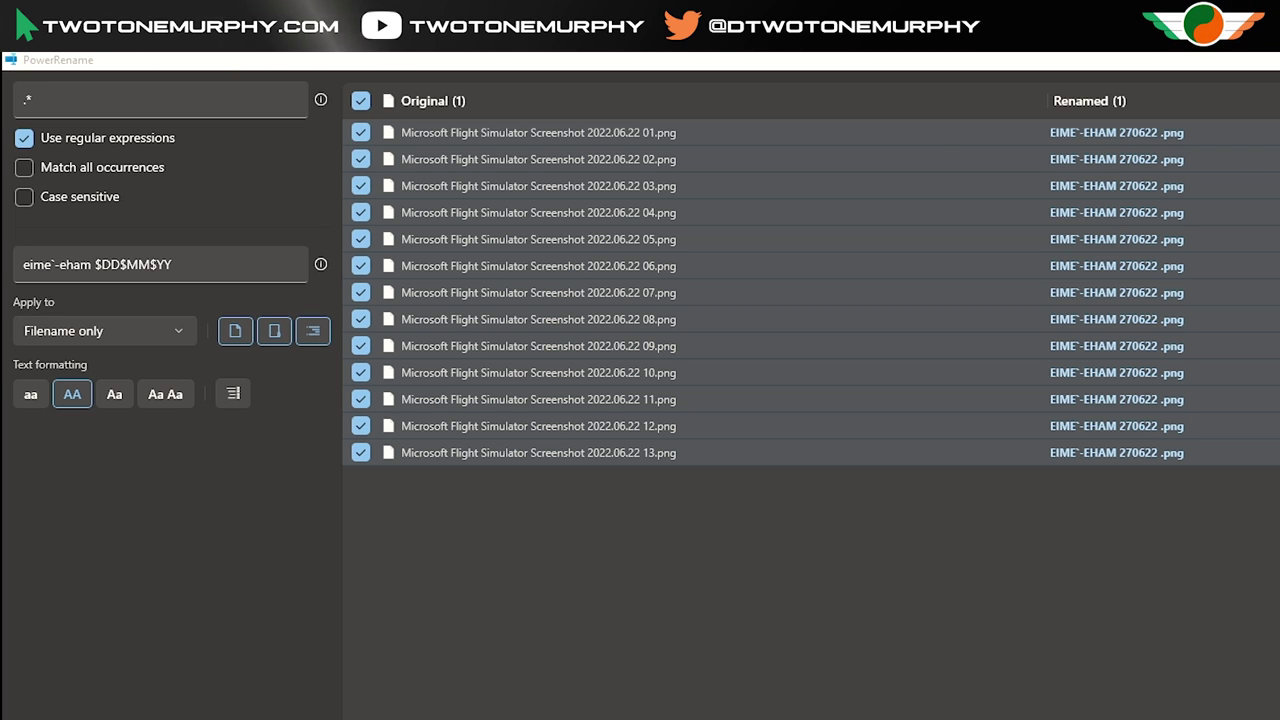
Step: Remove the stray backtick, enable Enumerate items, and apply the rename to all 13 files
left_click(53, 264)
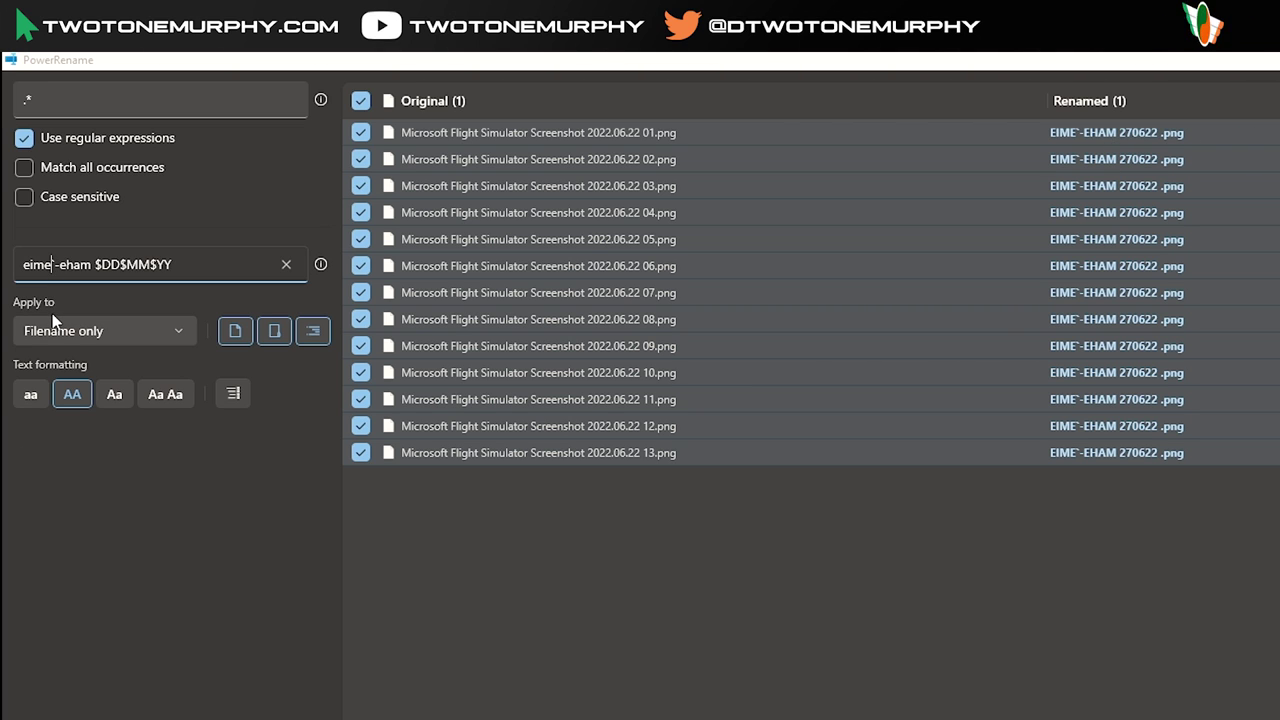
key("BackSpace")
left_click(77, 563)
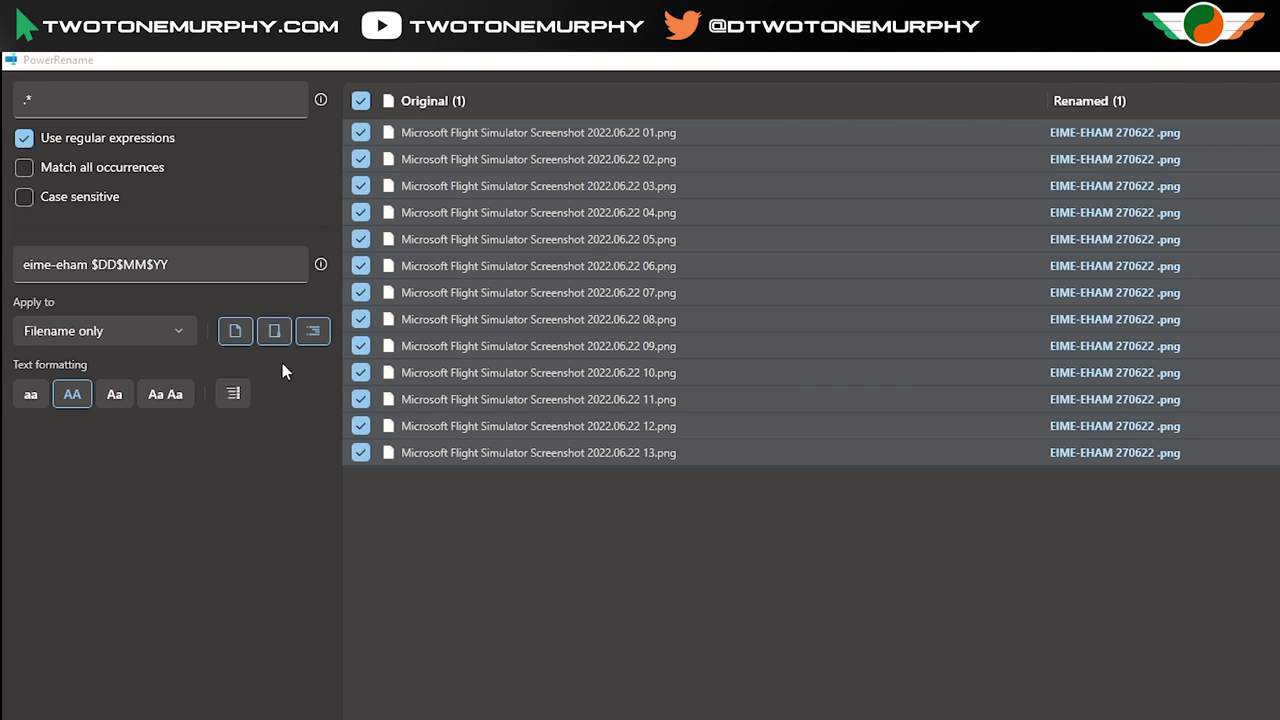
left_click(232, 396)
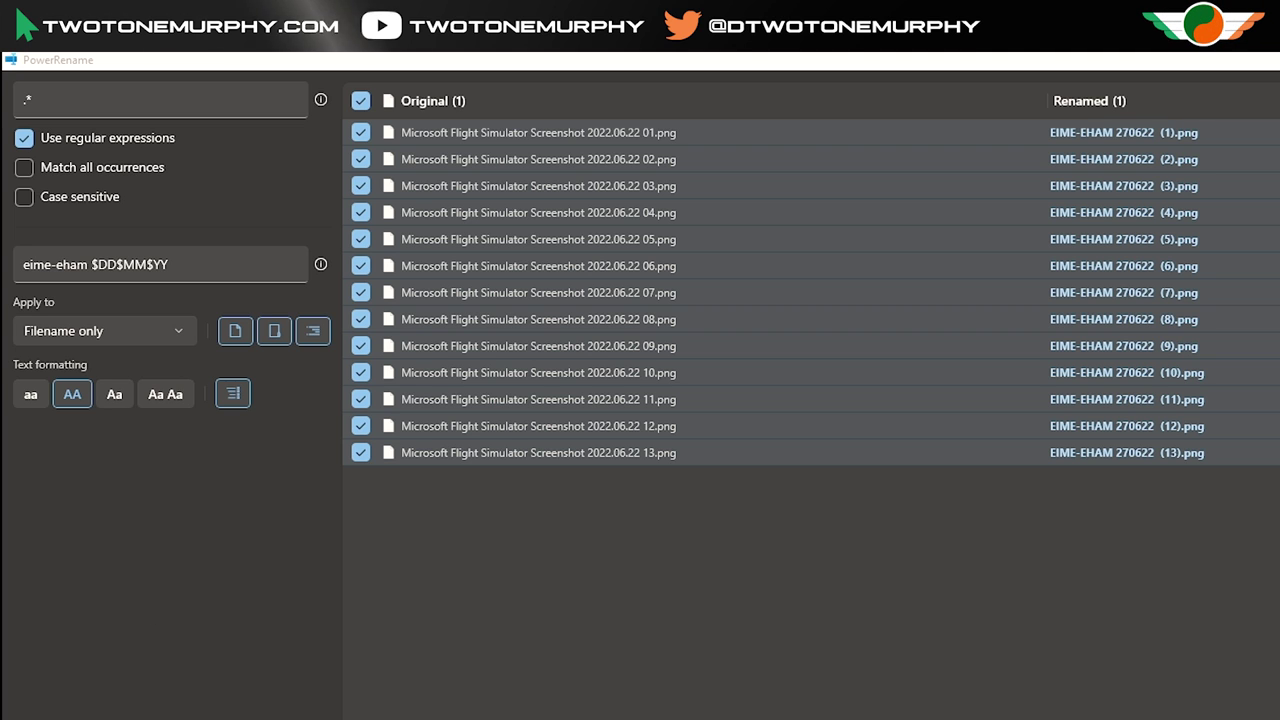
key("Return")
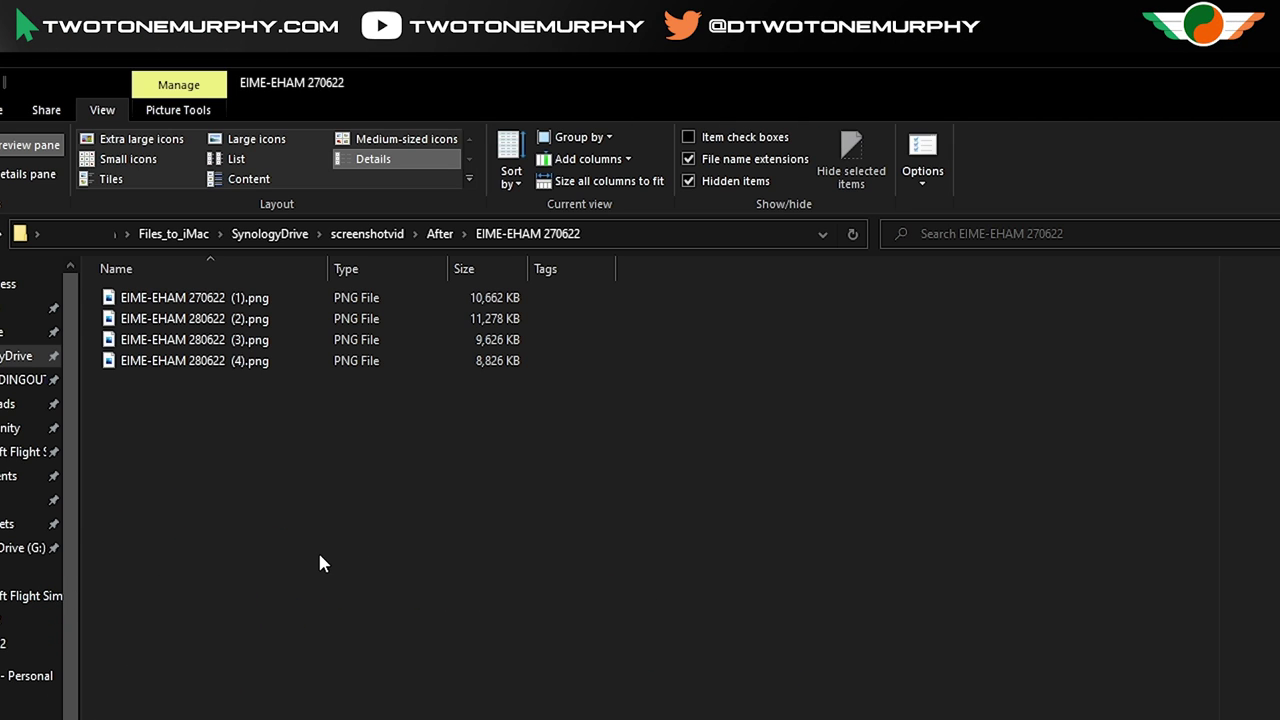
Step: Review the four renamed EIME-EHAM 270622 PNGs, then switch to the FsHub browser
left_click(222, 298)
left_click(224, 320)
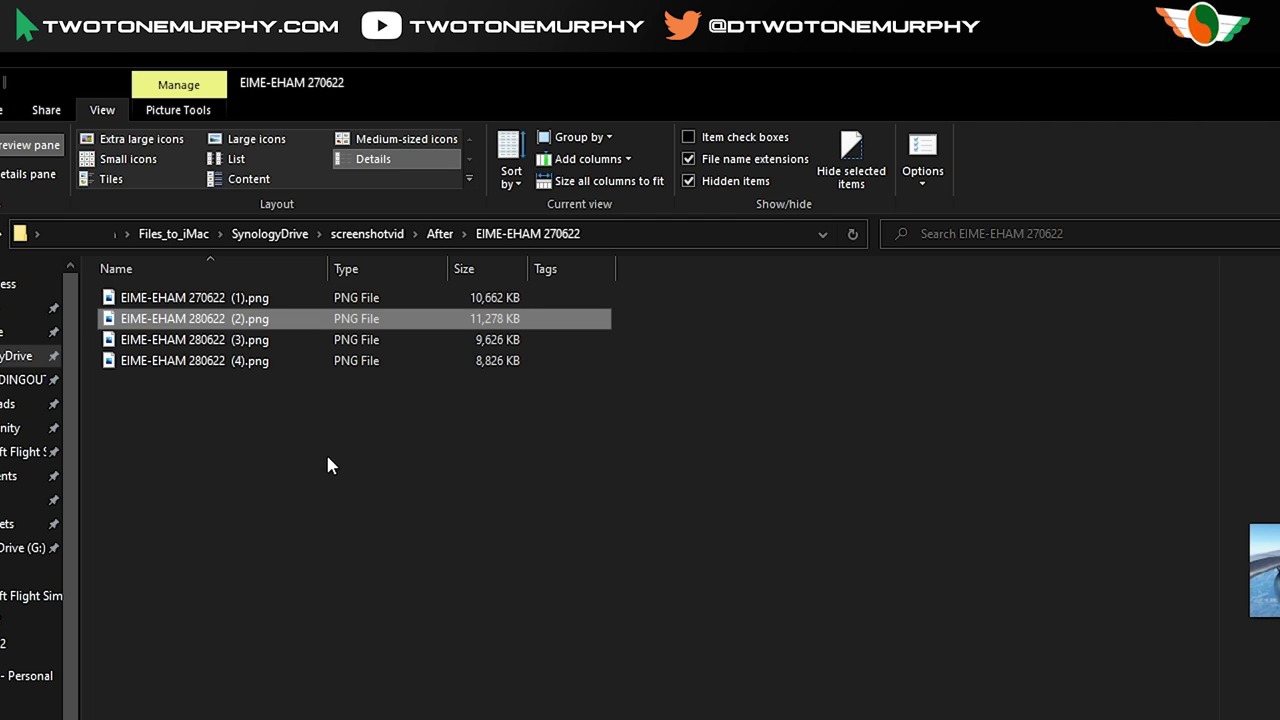
left_click(252, 361)
left_click(262, 340)
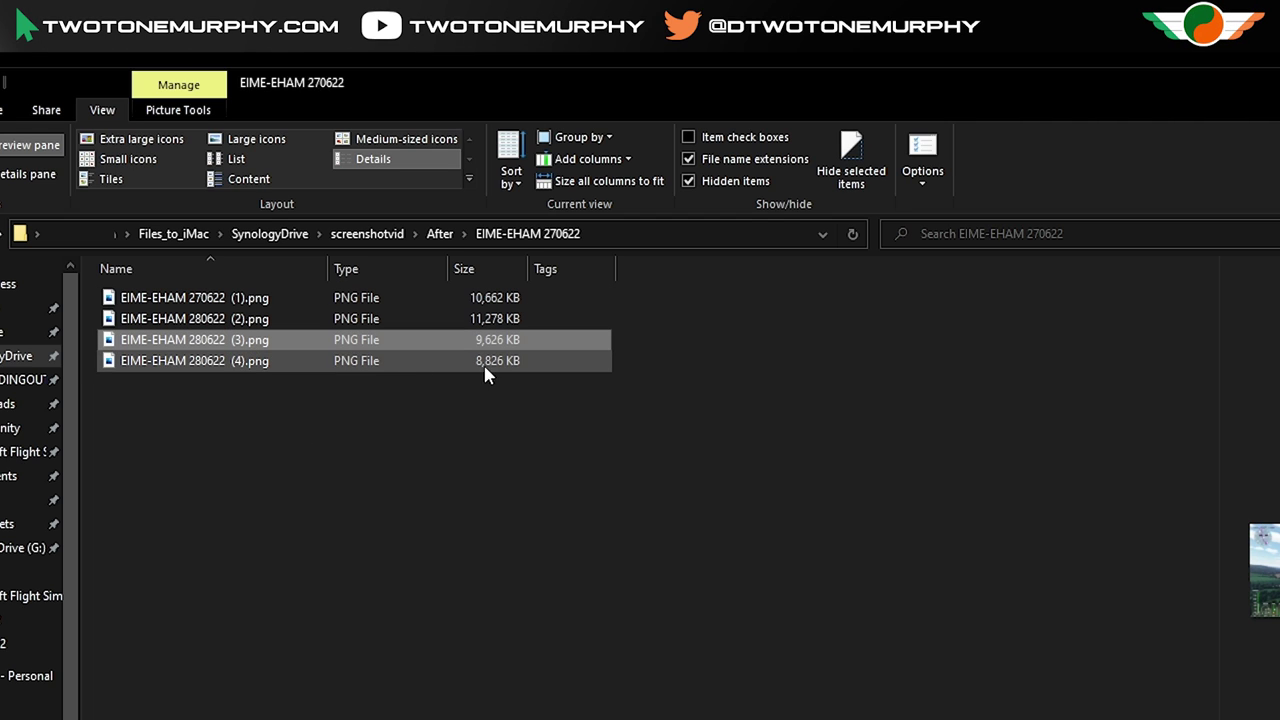
left_click(329, 430)
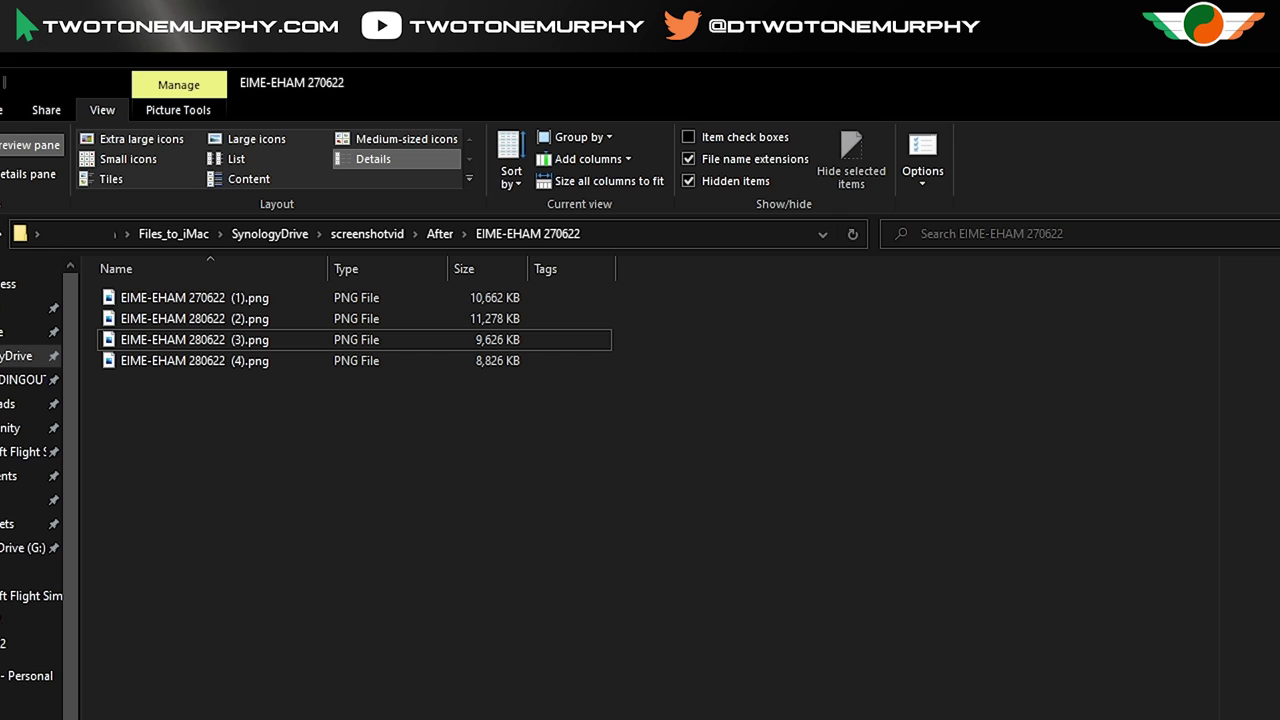
key("alt+Tab")
left_click_drag(5, 610, 1009, 169)
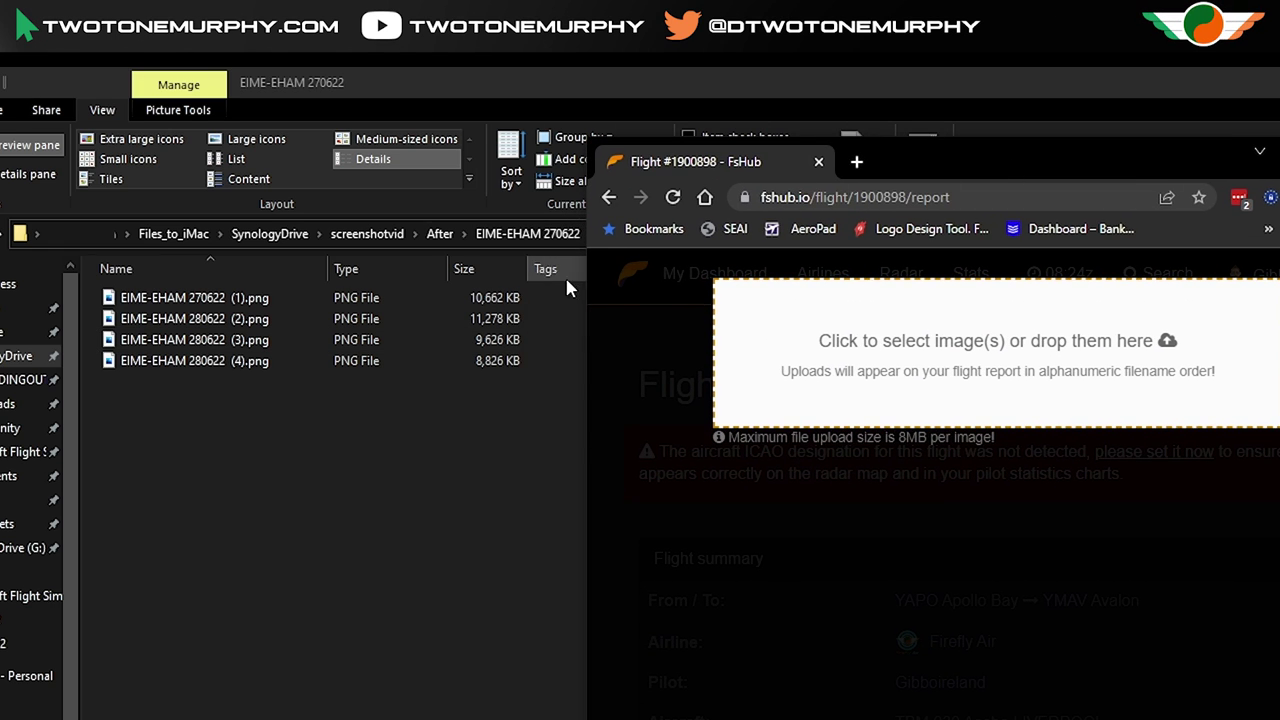
left_click_drag(178, 298, 792, 504)
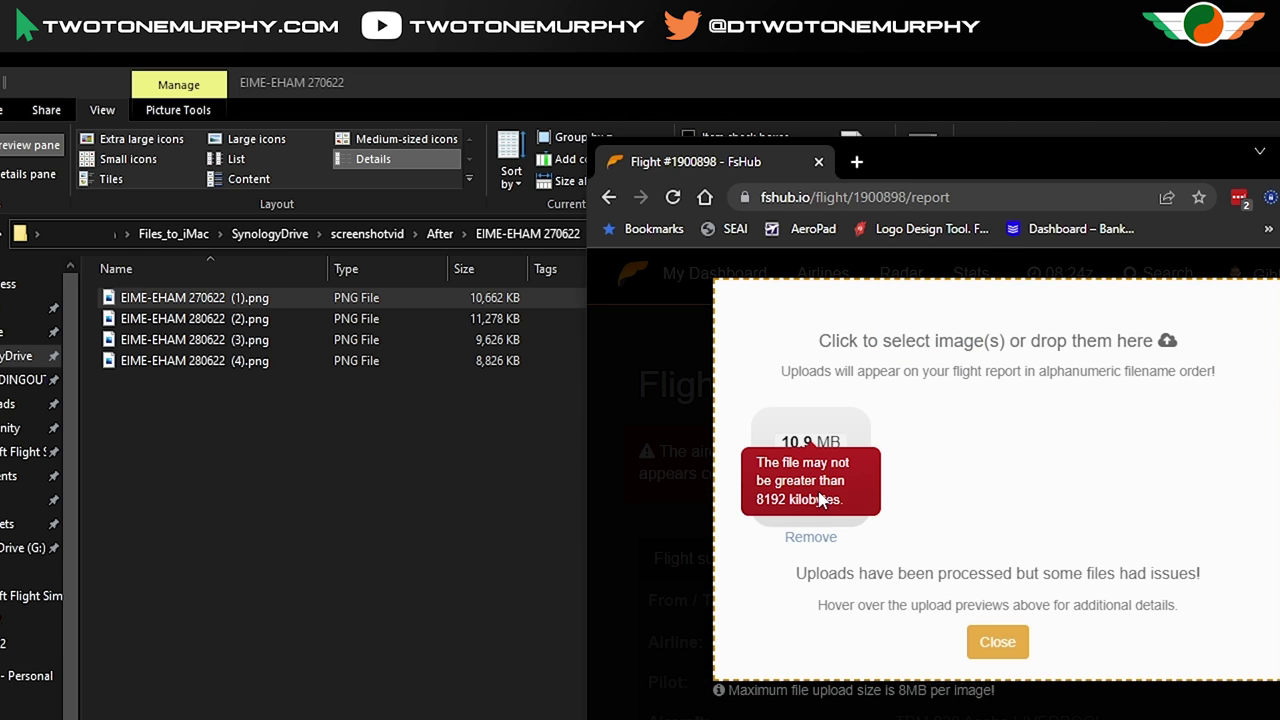
left_click(995, 643)
left_click(314, 451)
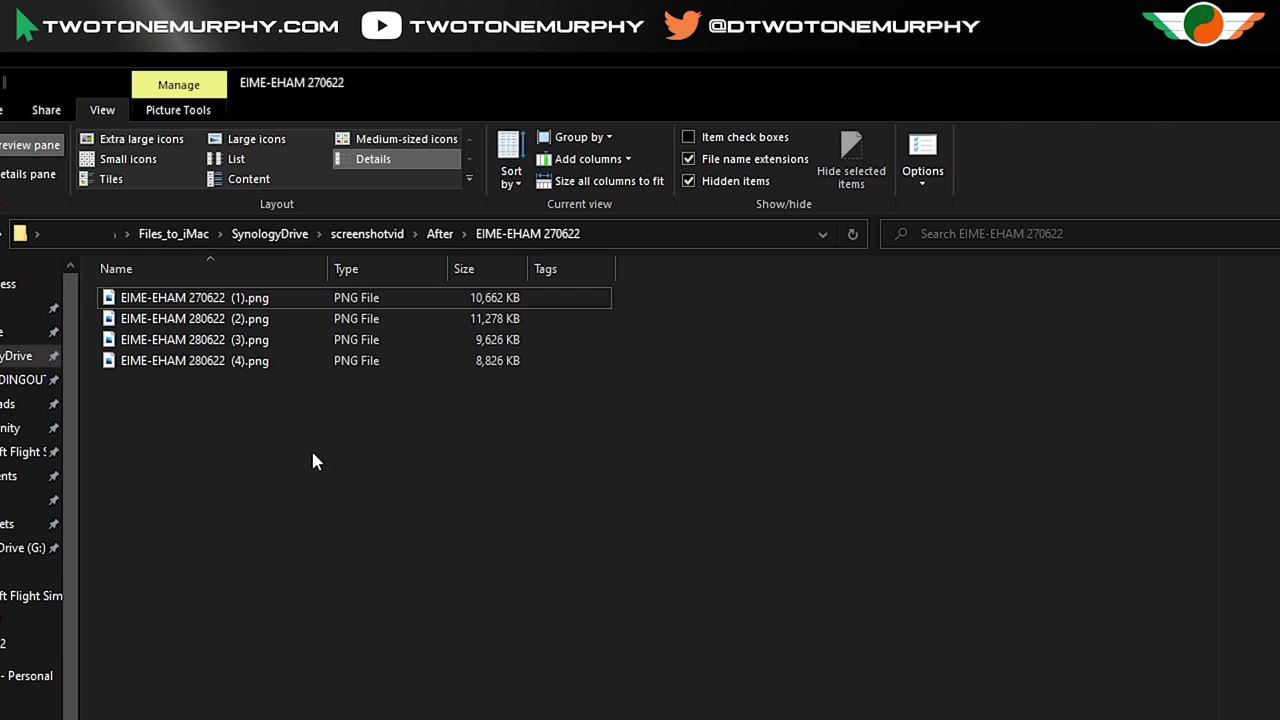
Step: Resize the four screenshots with Image Resizer's Large 1920 × 1080 preset
left_click_drag(340, 483, 150, 290)
right_click(203, 320)
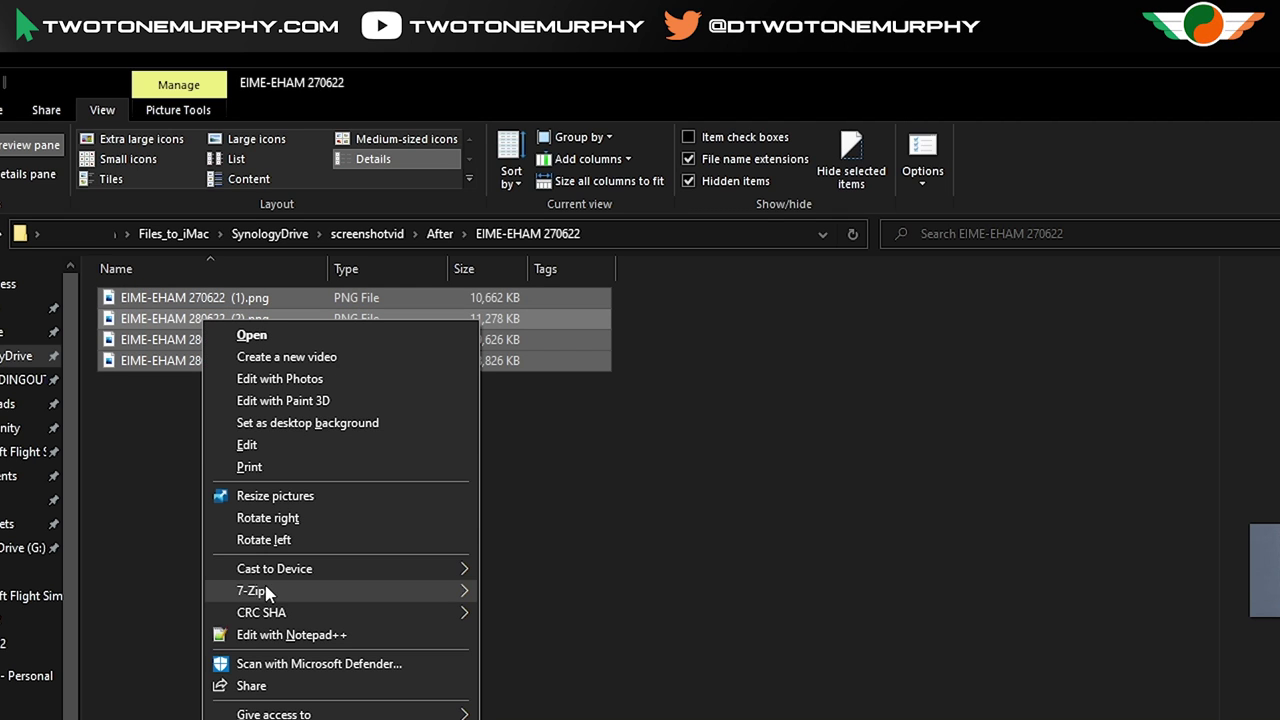
left_click(270, 497)
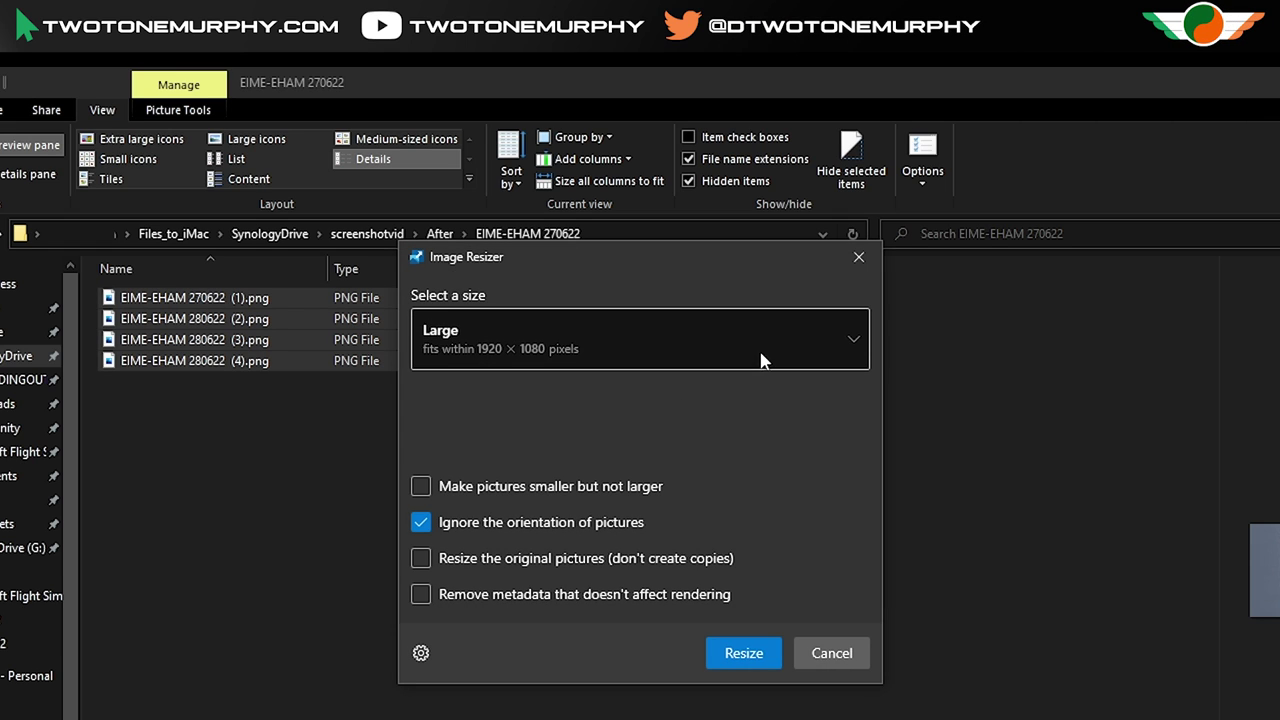
left_click(847, 348)
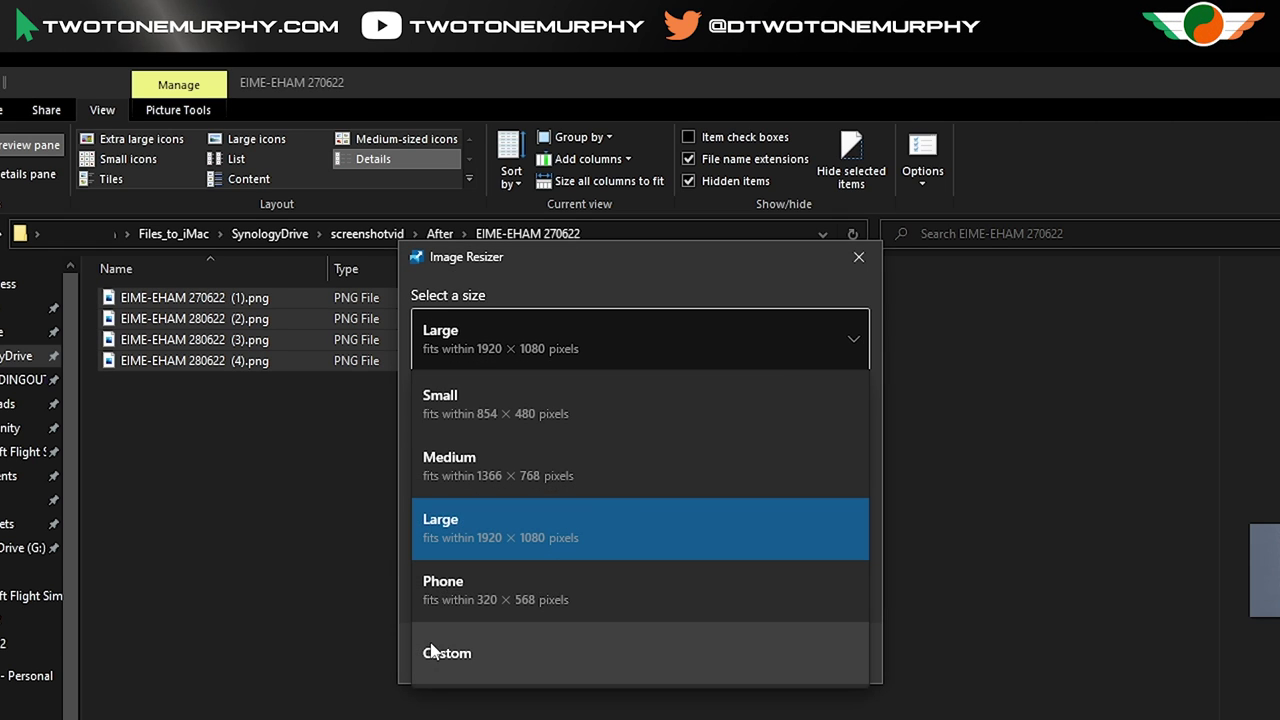
left_click(404, 521)
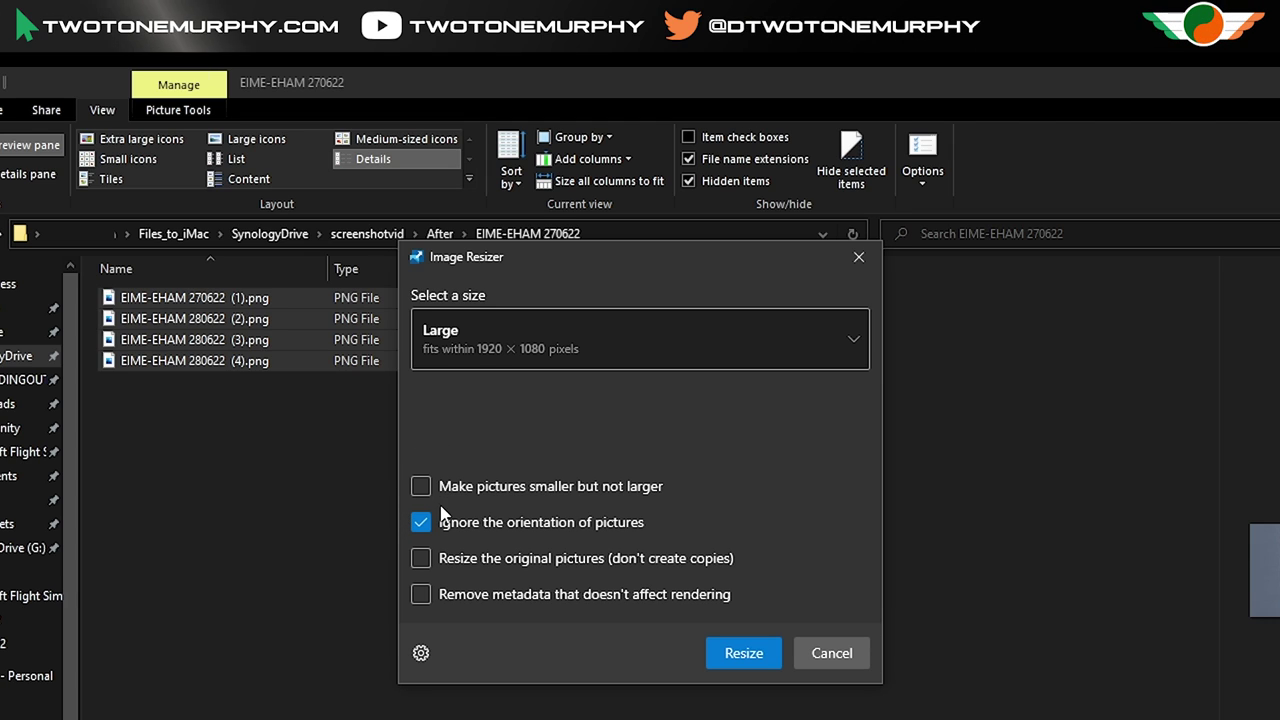
left_click(740, 653)
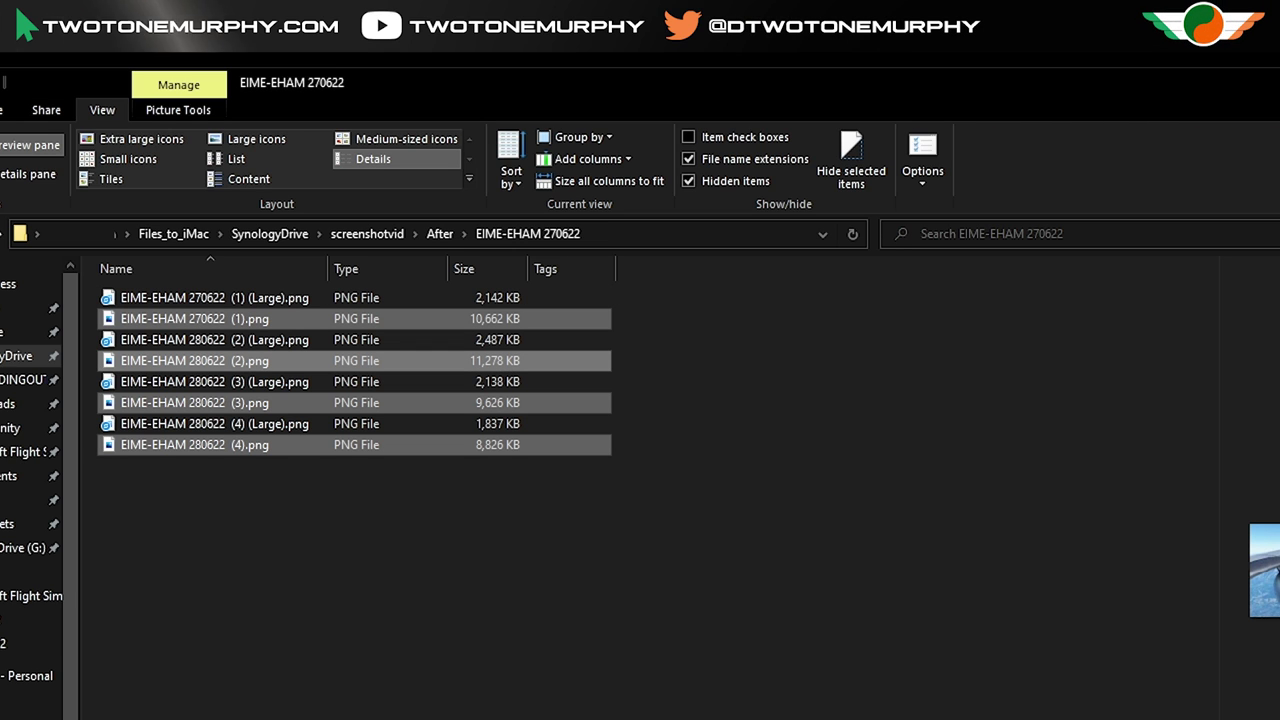
Step: Upload EIME-EHAM 270622 (1) (Large).png to FsHub flight #1900898's screenshots
key("alt+Tab")
scroll(960, 560, "down", 10)
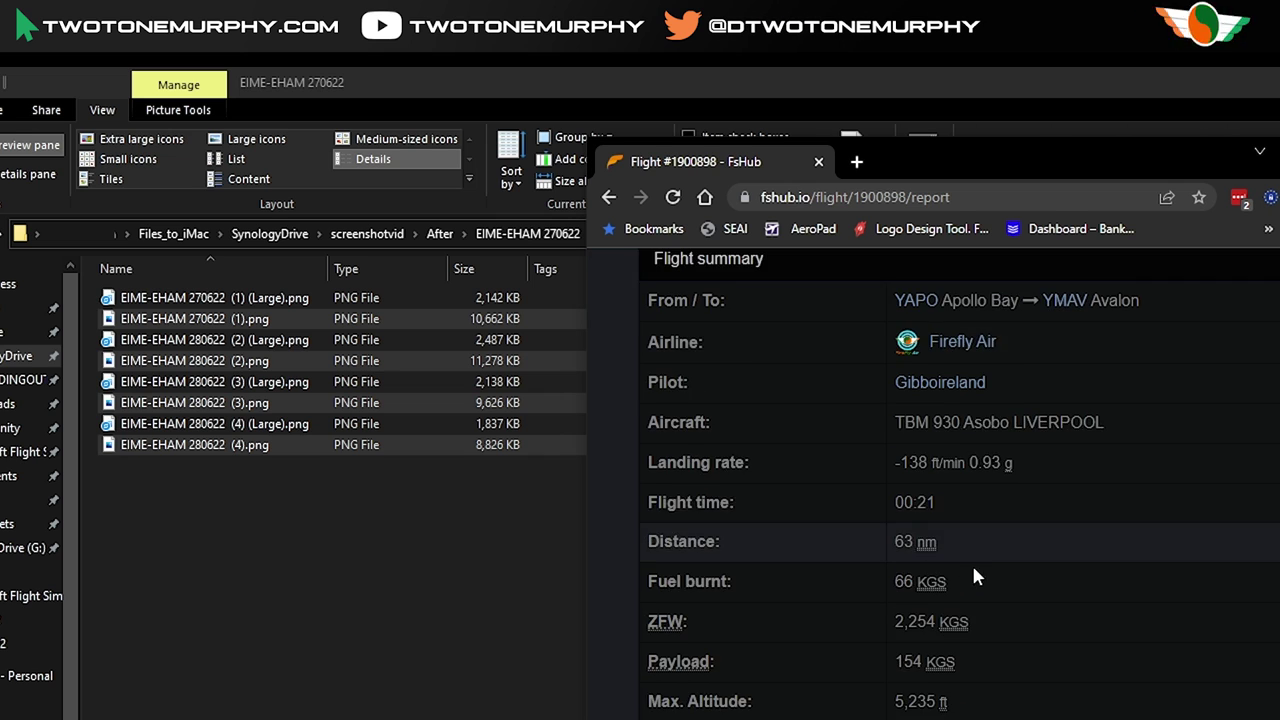
scroll(1003, 588, "down", 2)
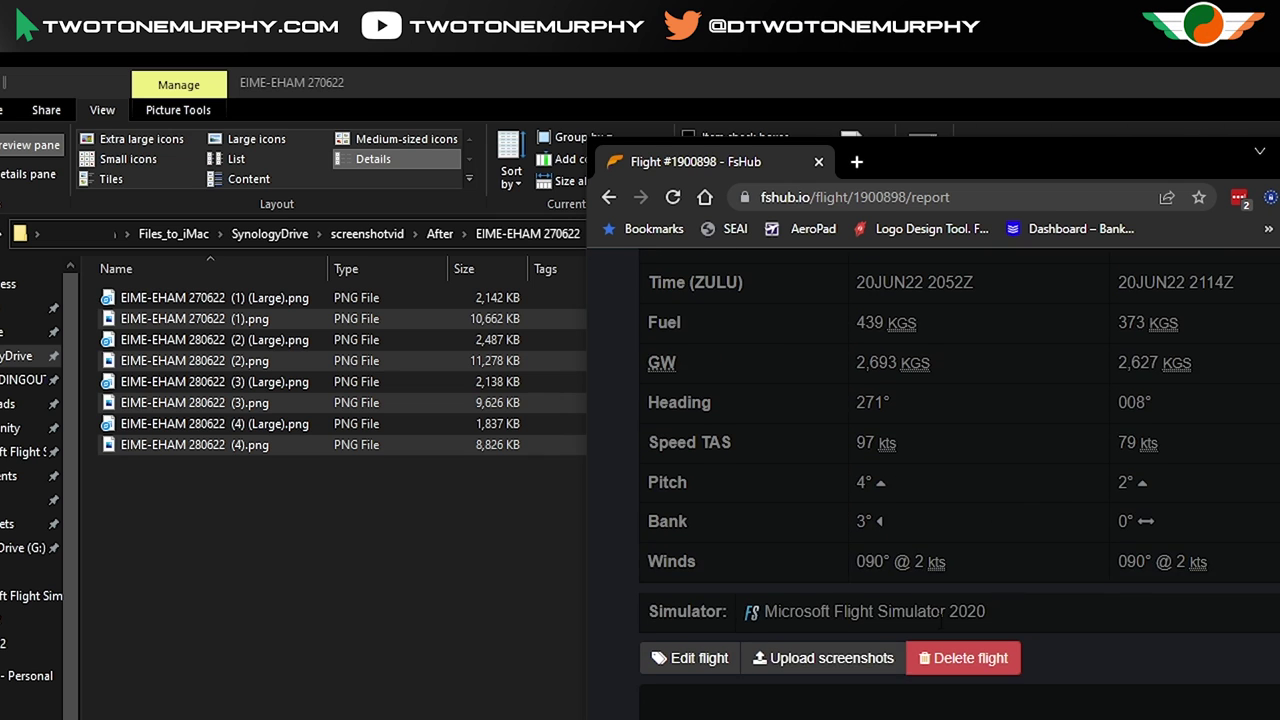
left_click(814, 660)
left_click_drag(190, 297, 905, 395)
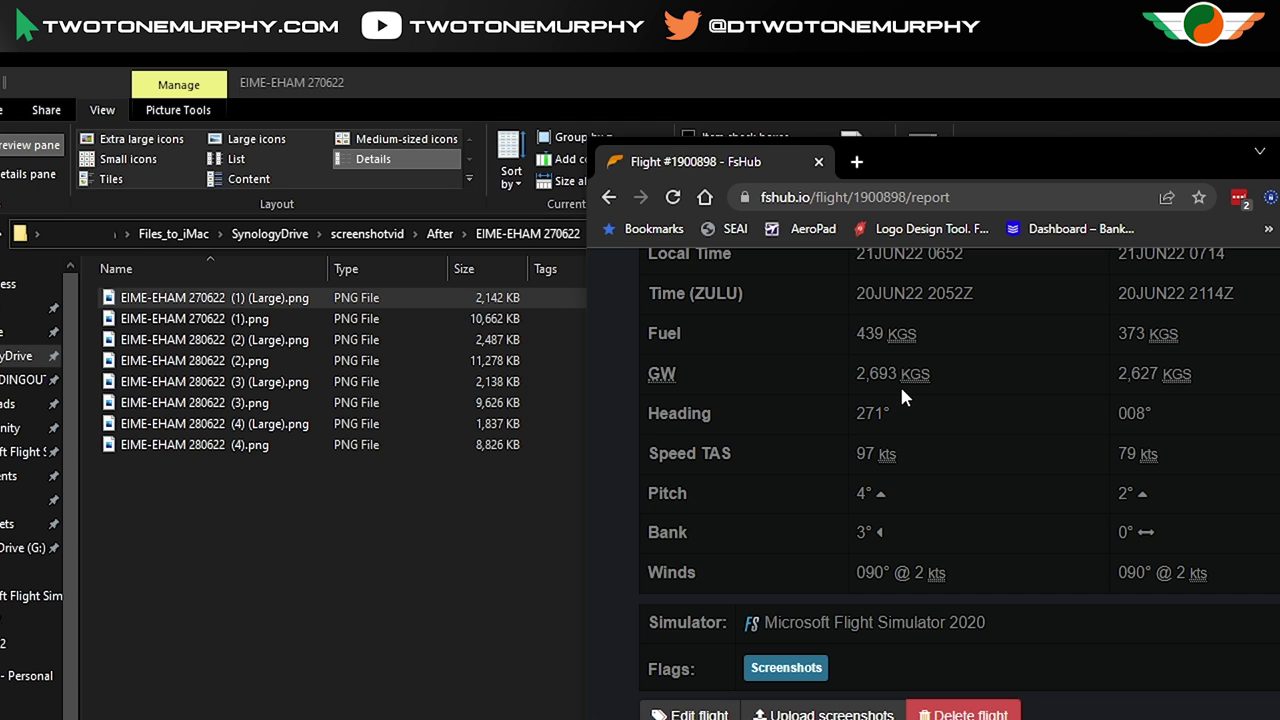
scroll(900, 397, "down", 4)
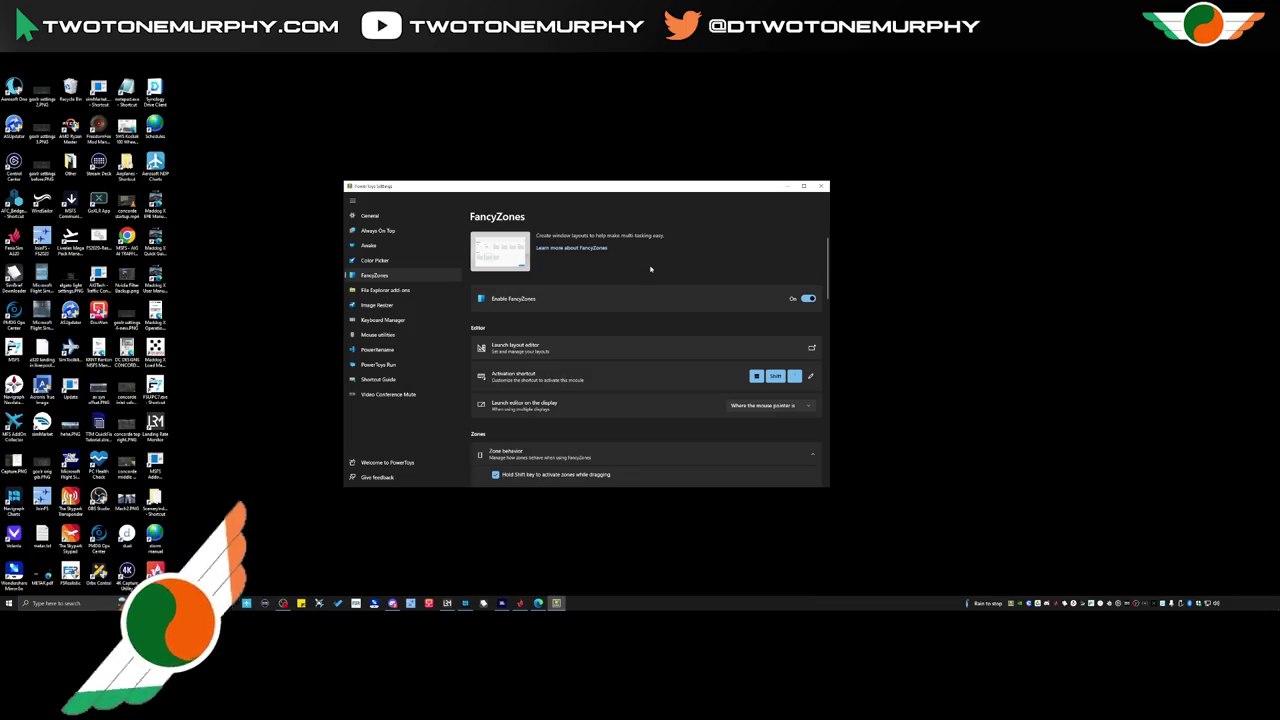
Step: In the layout editor, change Priority Grid's zone count to 5, save, and close the editor
left_click(537, 349)
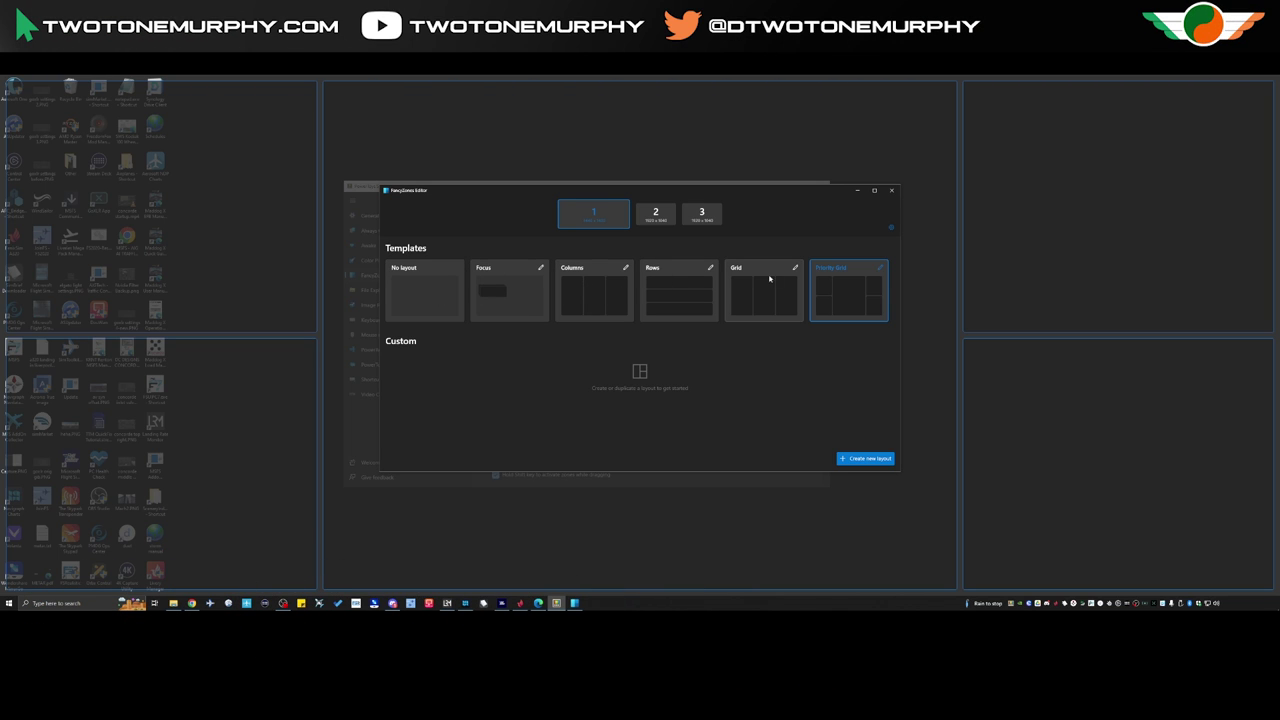
left_click(881, 271)
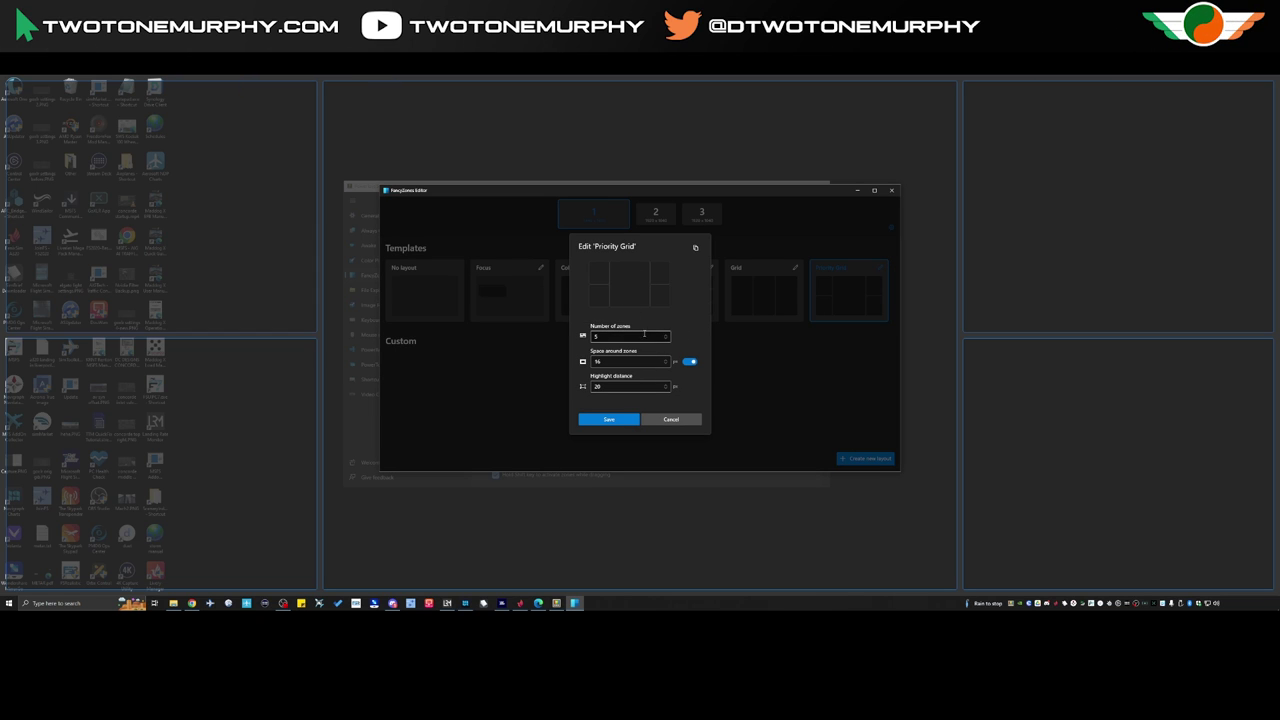
left_click(669, 333)
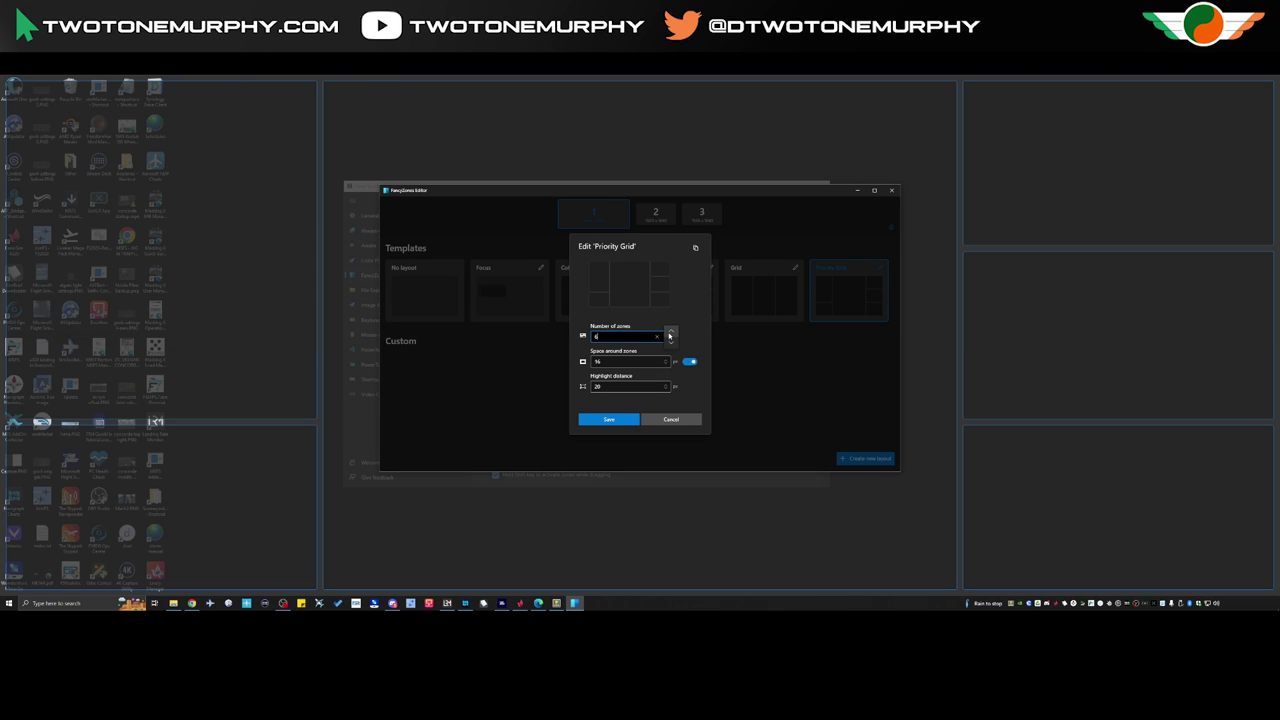
left_click(670, 333)
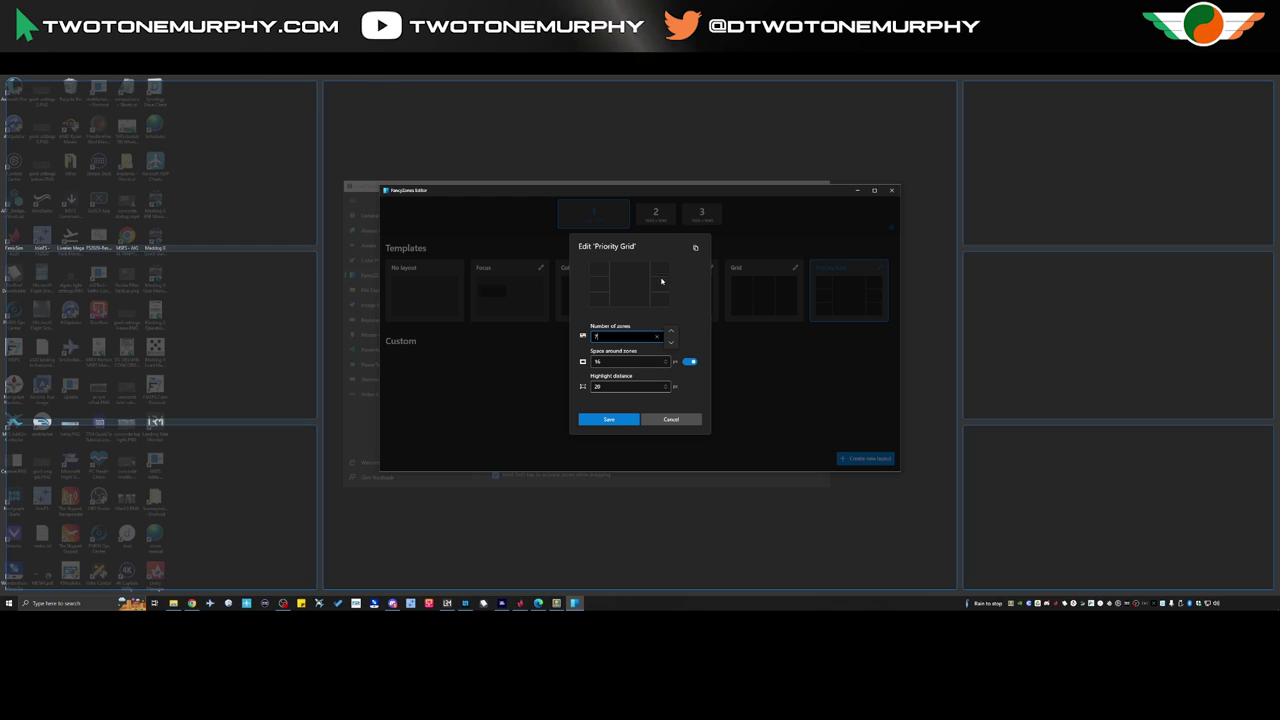
left_click(671, 333)
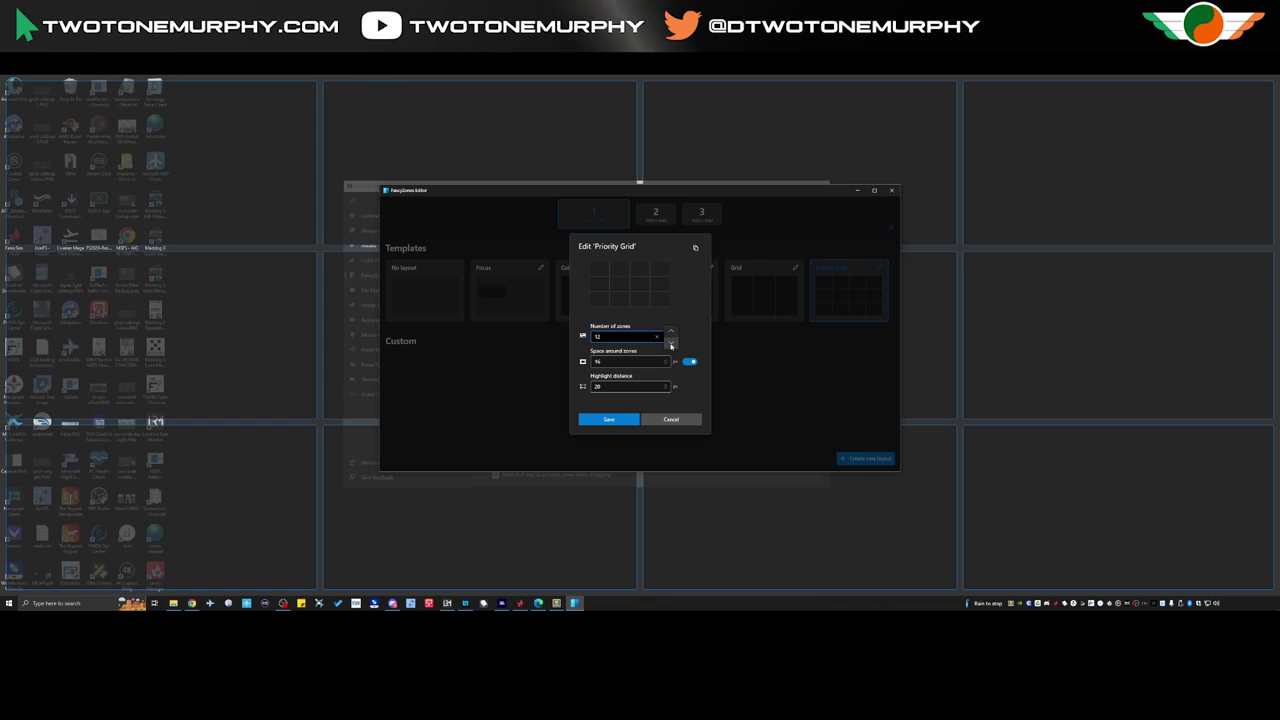
left_click(671, 345)
left_click(671, 345)
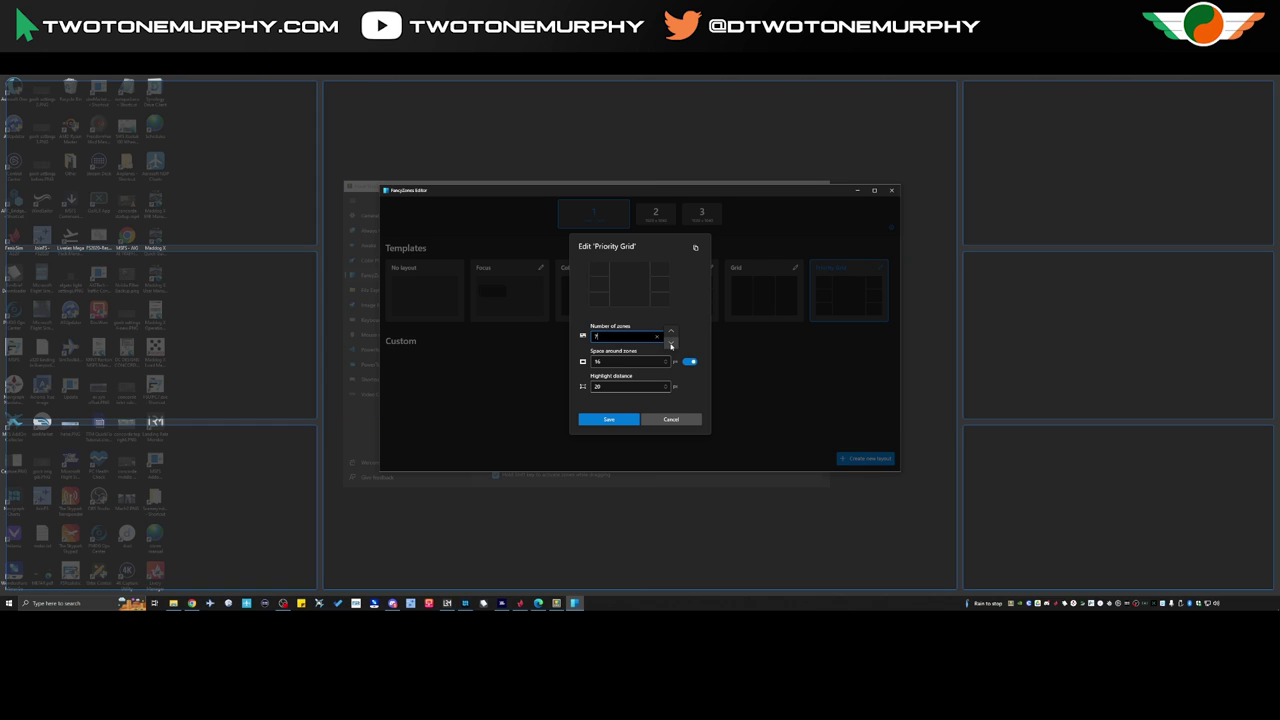
left_click(671, 345)
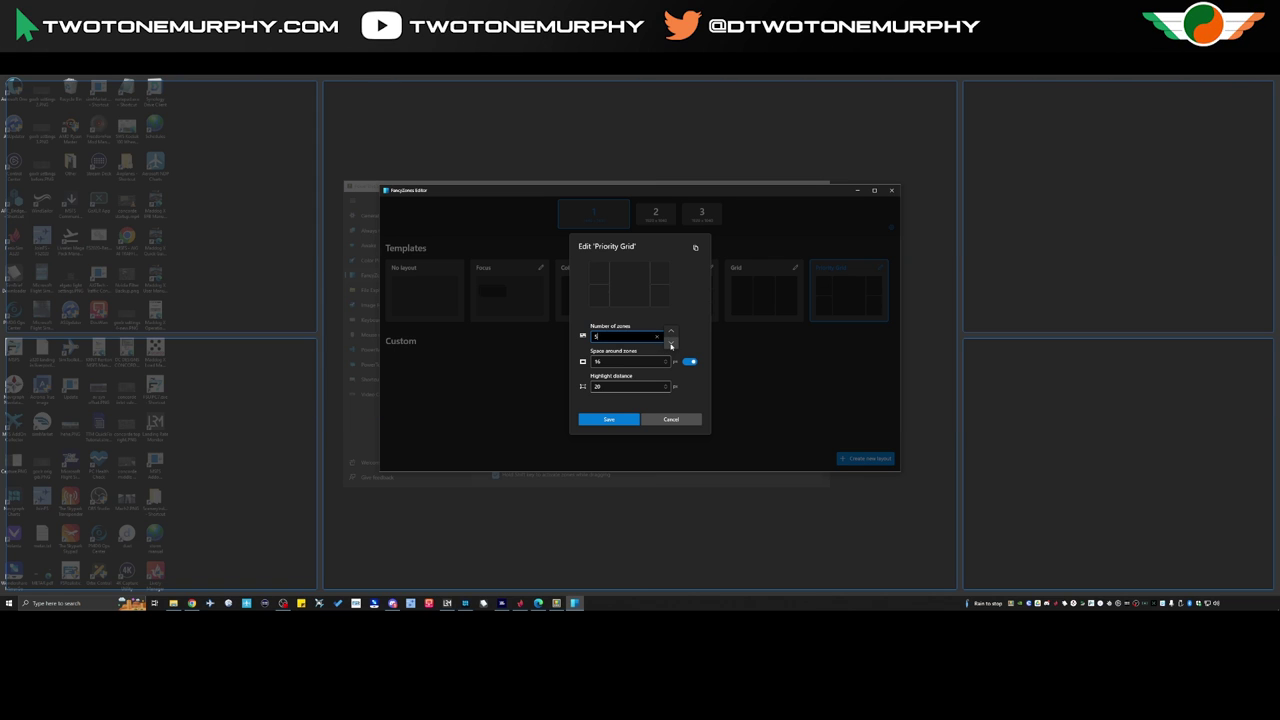
left_click(622, 419)
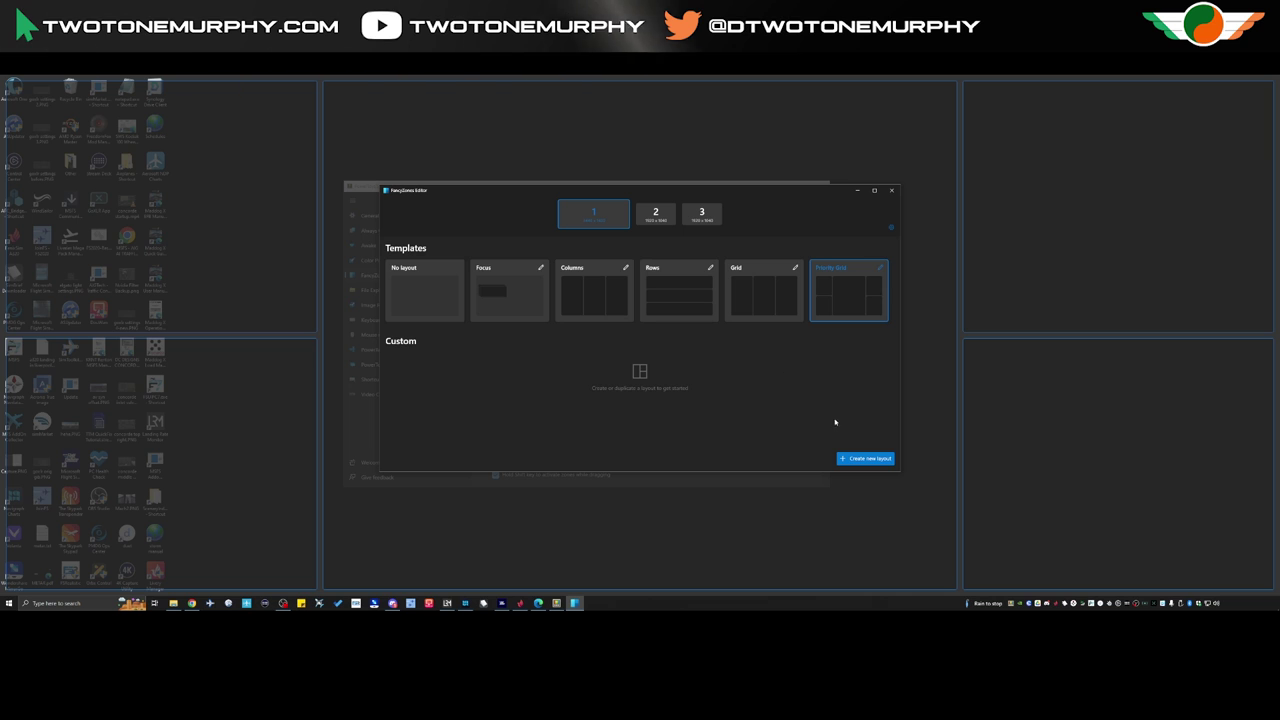
left_click(890, 192)
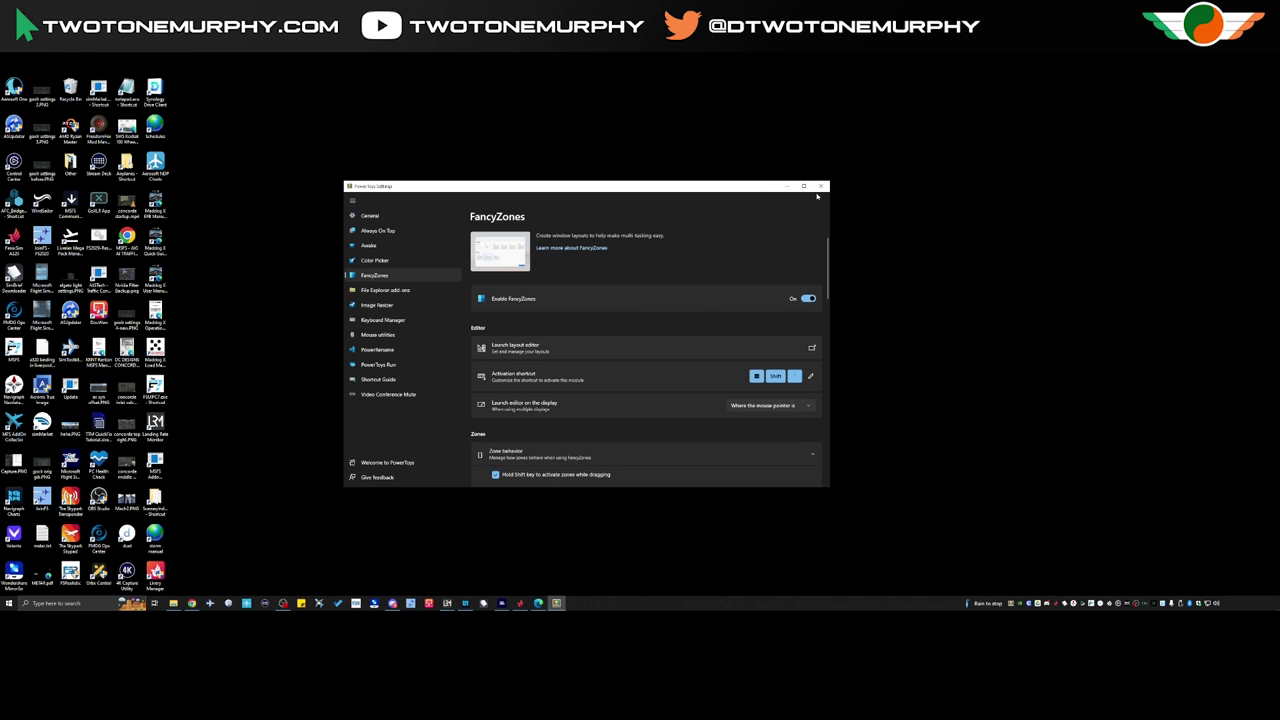
Step: Close PowerToys Settings and snap the Flight Simulator window into the centre zone
left_click(784, 187)
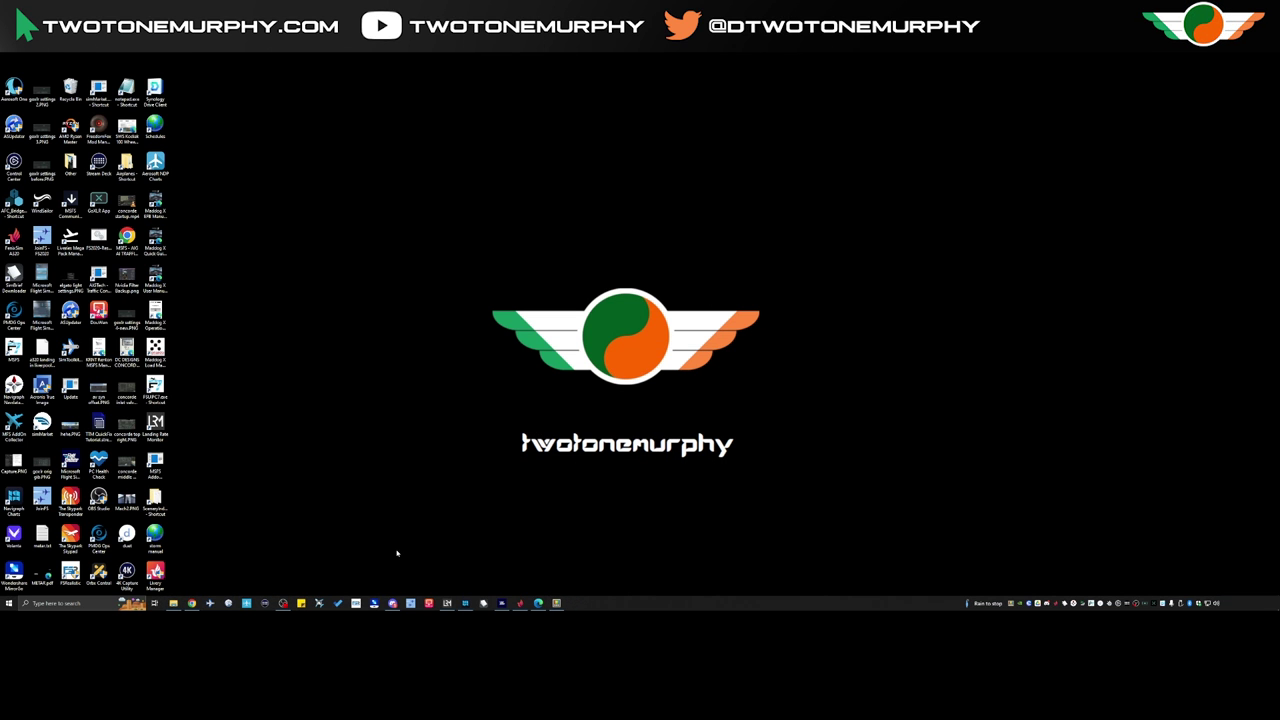
left_click(501, 603)
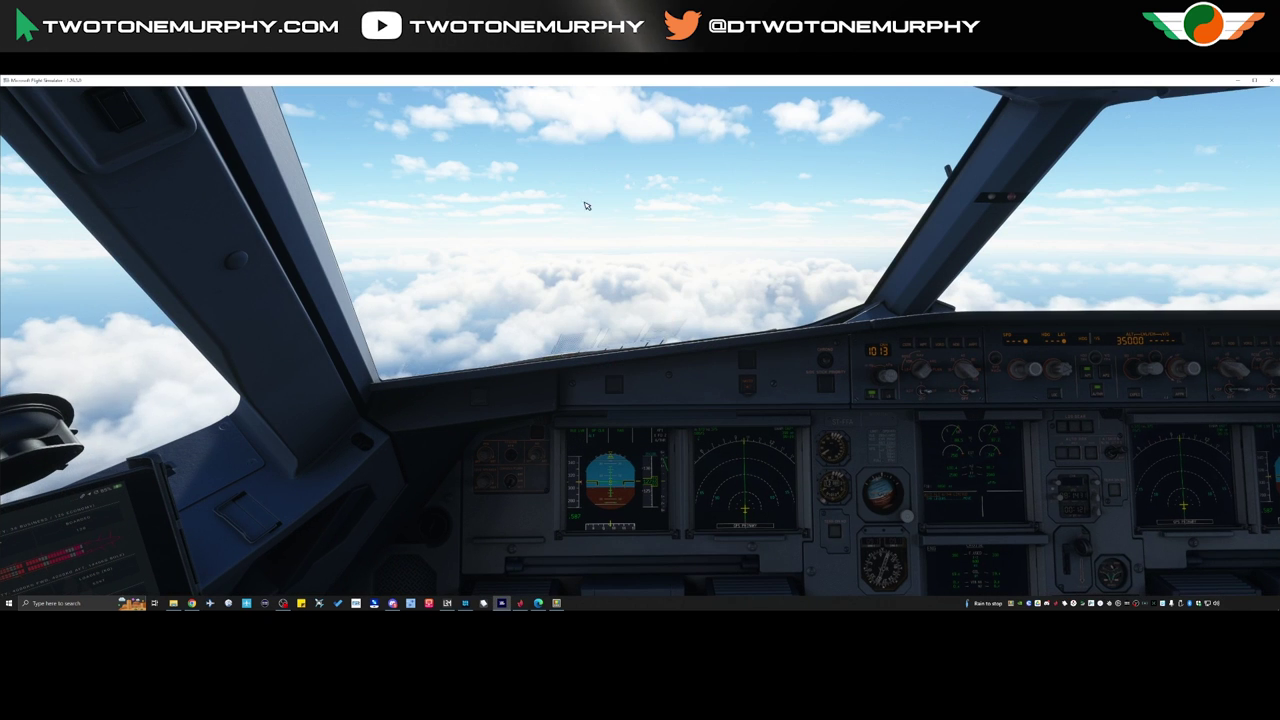
mouse_move(610, 88)
left_click_drag(610, 88, 612, 143)
mouse_move(612, 143)
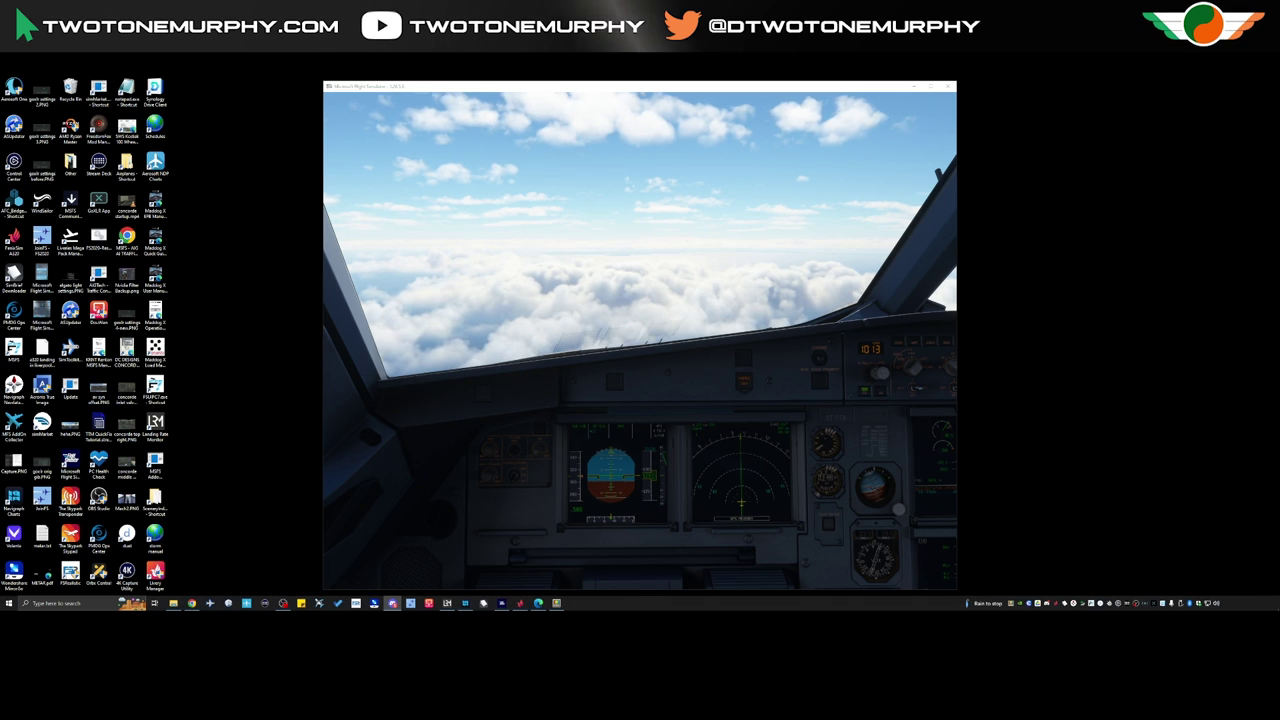
Step: Snap Discord bottom-left, flight map top-left, Navigraph Charts top-right and Twitch bottom-right
left_click(392, 603)
left_click_drag(471, 78, 270, 344)
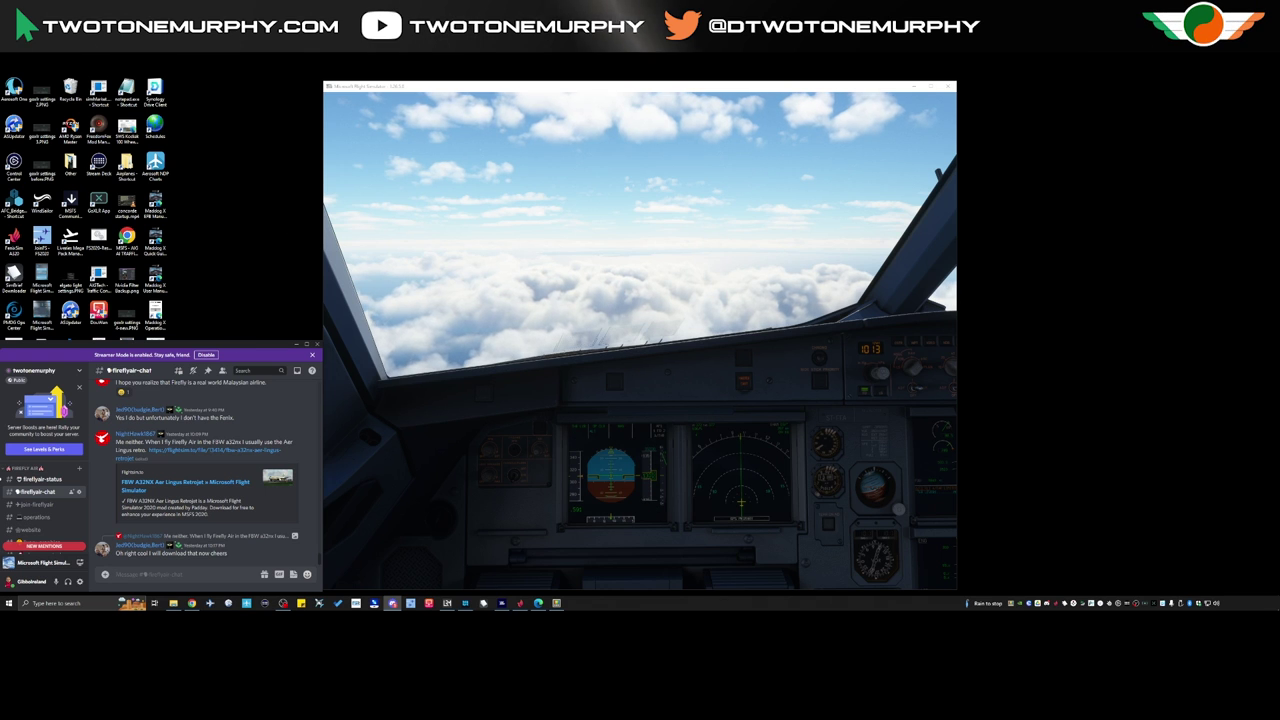
left_click(191, 603)
left_click_drag(478, 131, 227, 124)
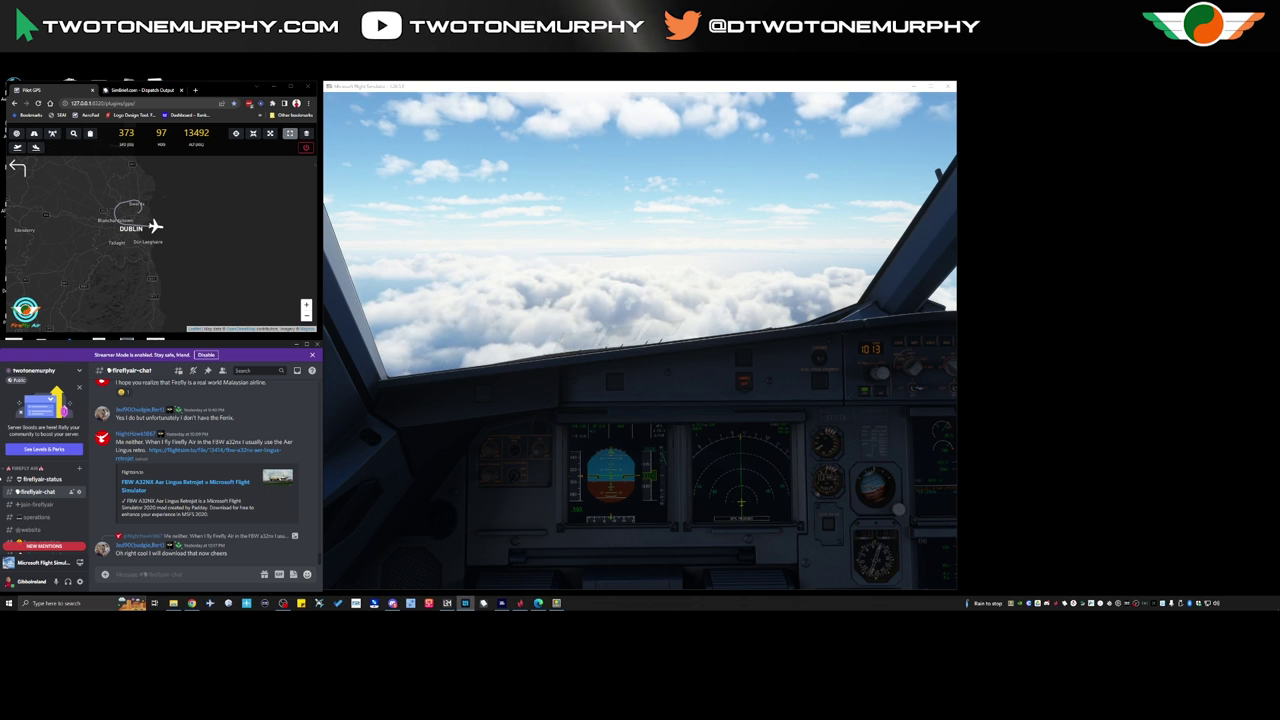
left_click_drag(1150, 86, 1096, 146)
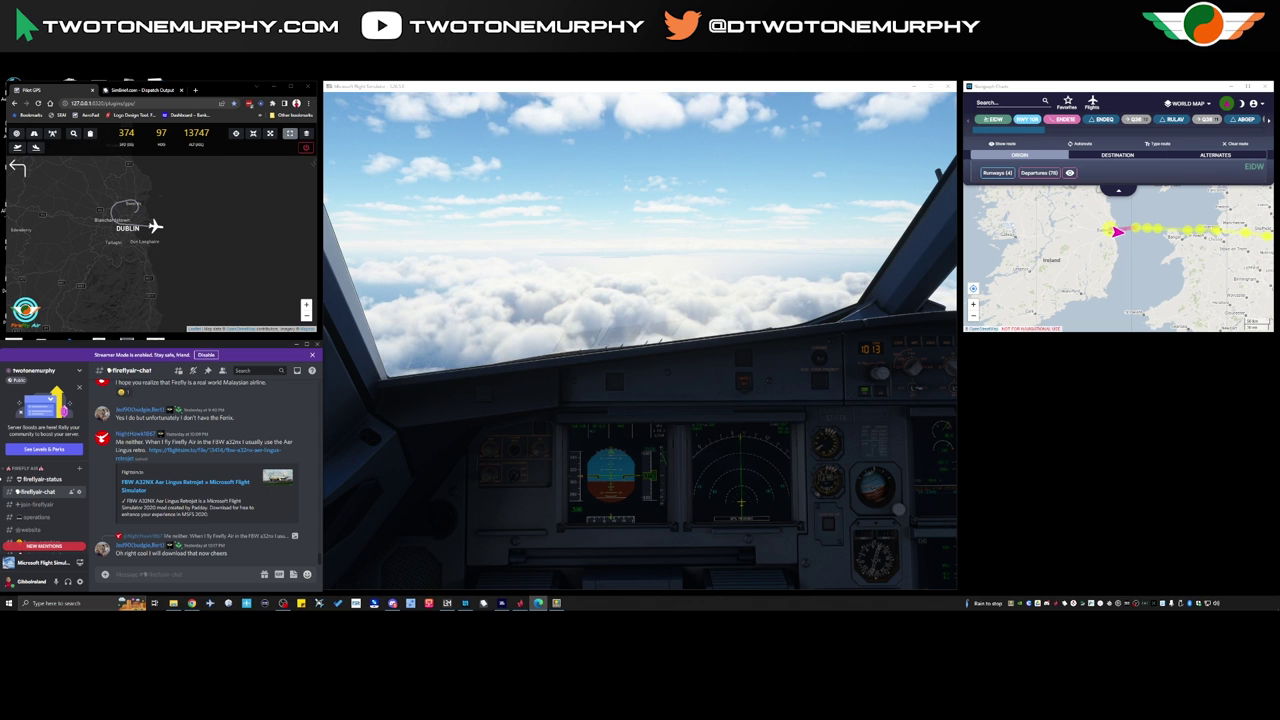
left_click_drag(1270, 178, 1130, 348)
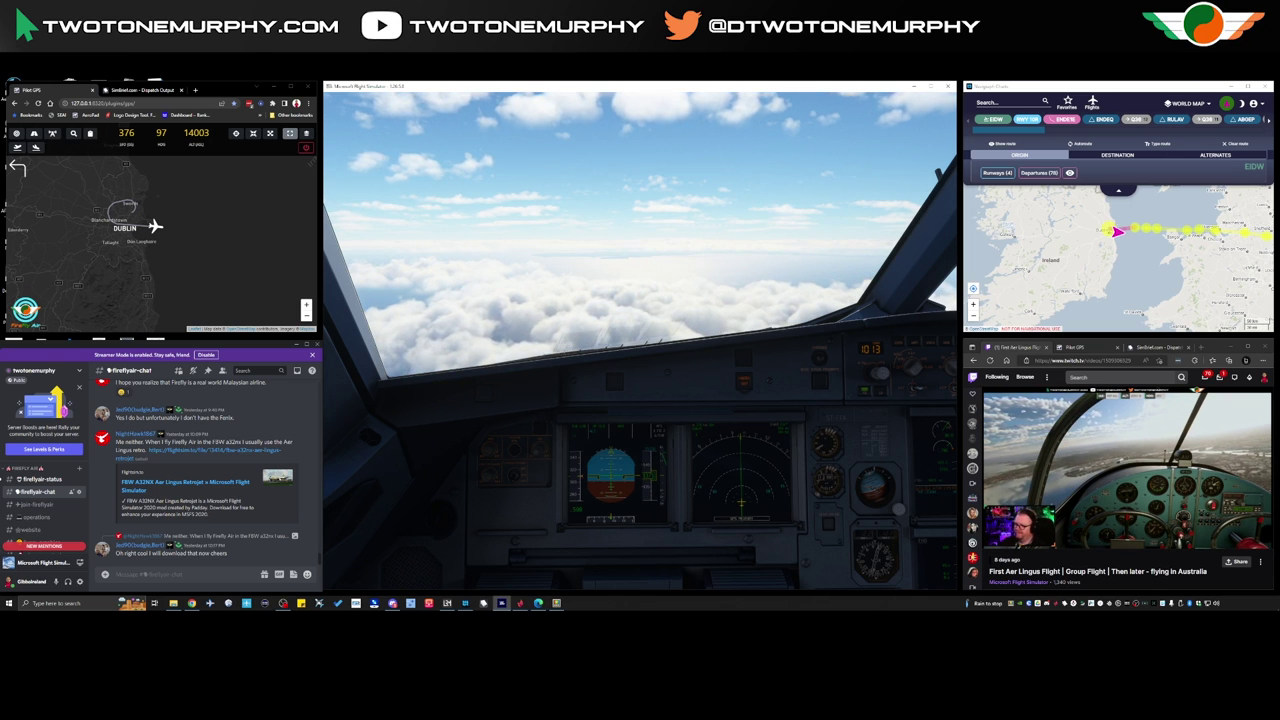
Step: Switch Microsoft Flight Simulator from cockpit to external view of the Firefly Air airliner with End
key("End")
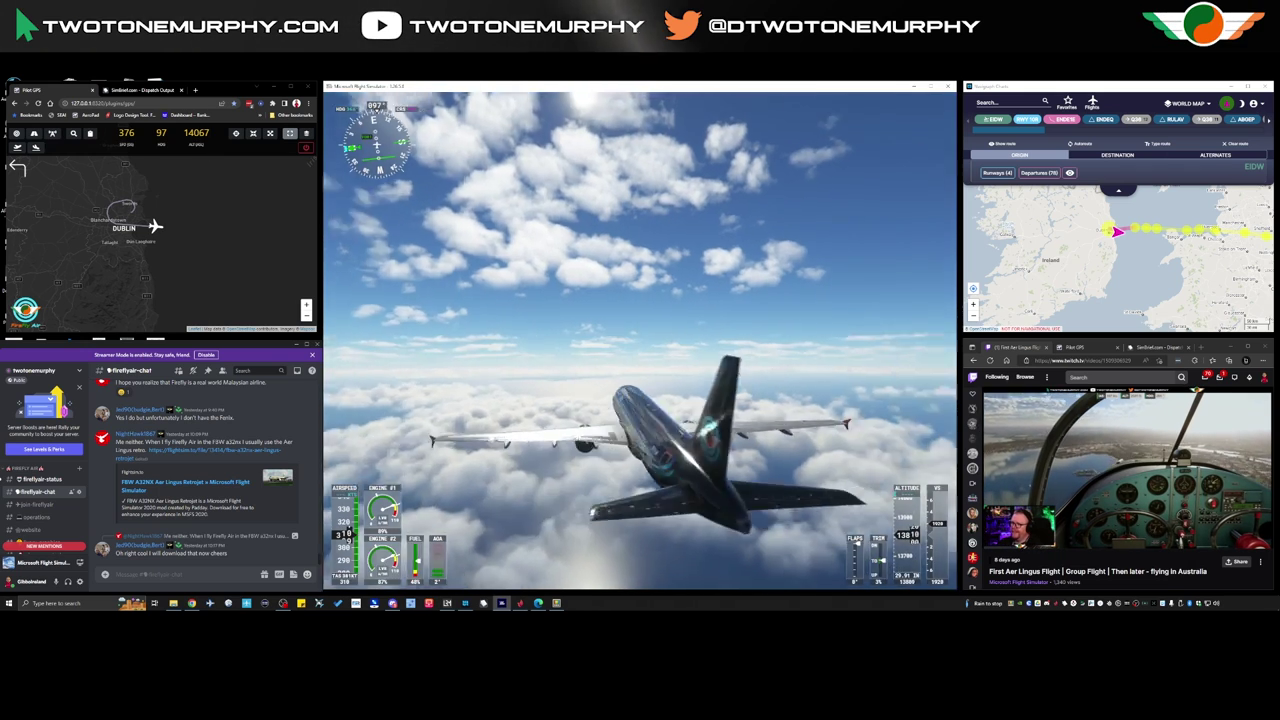